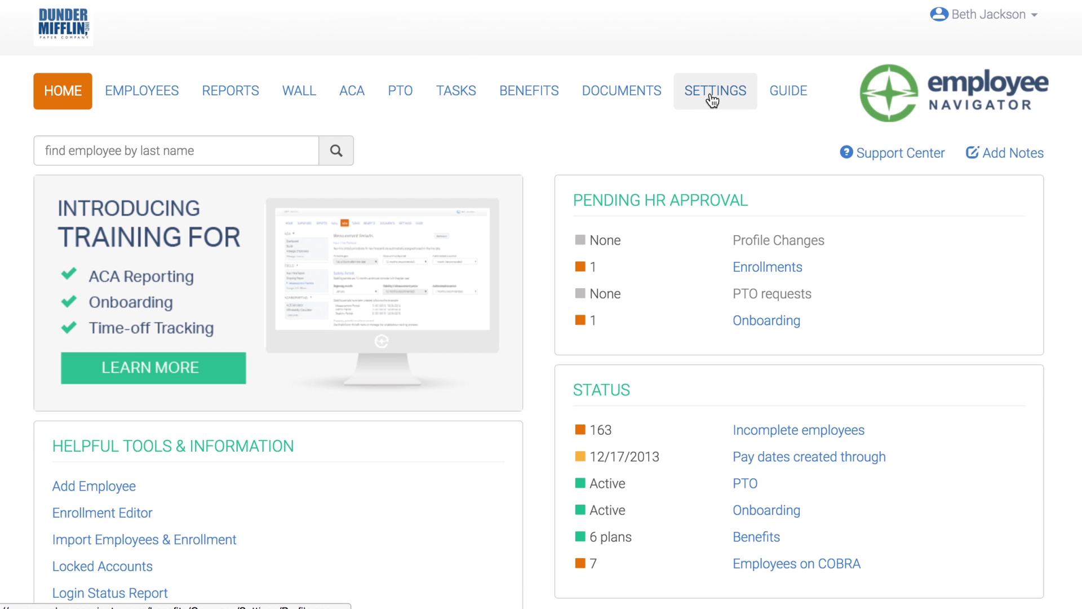
# Step: Go to the SETTINGS section to view the company Profile page
pyautogui.click(712, 100)
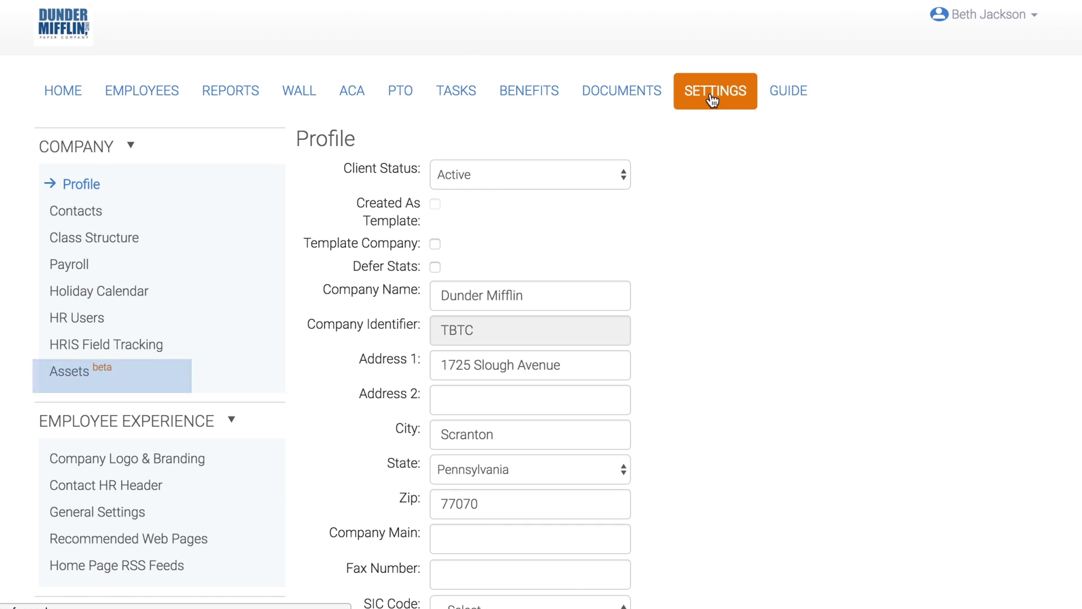
# Step: Open Assets (beta) under COMPANY to list the active keys, cell phones and laptops
pyautogui.click(78, 377)
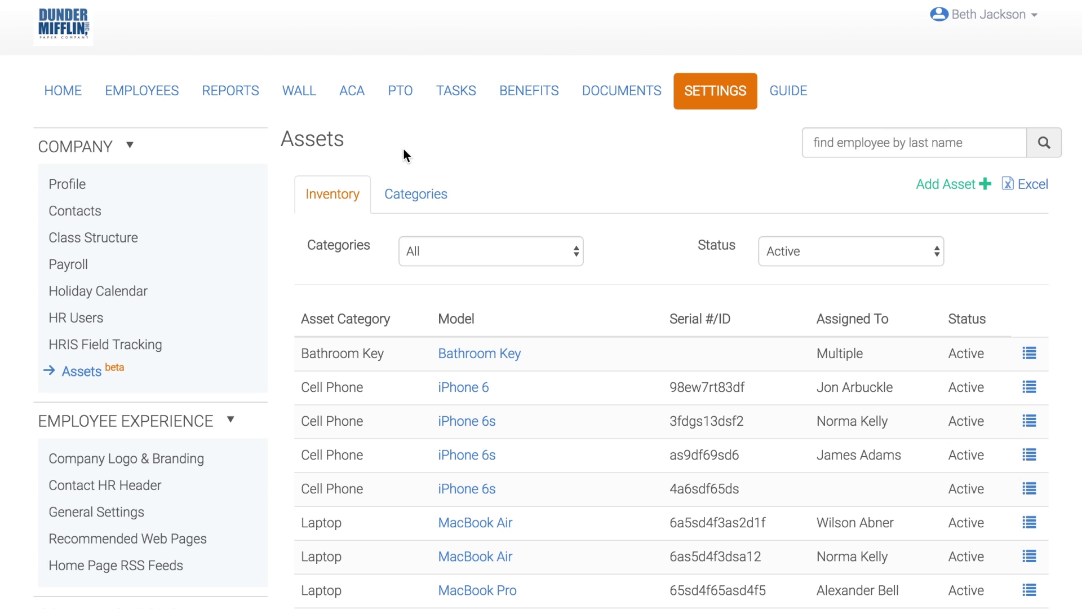
# Step: Show the four asset categories and open a blank New Asset Types dialog
pyautogui.click(415, 198)
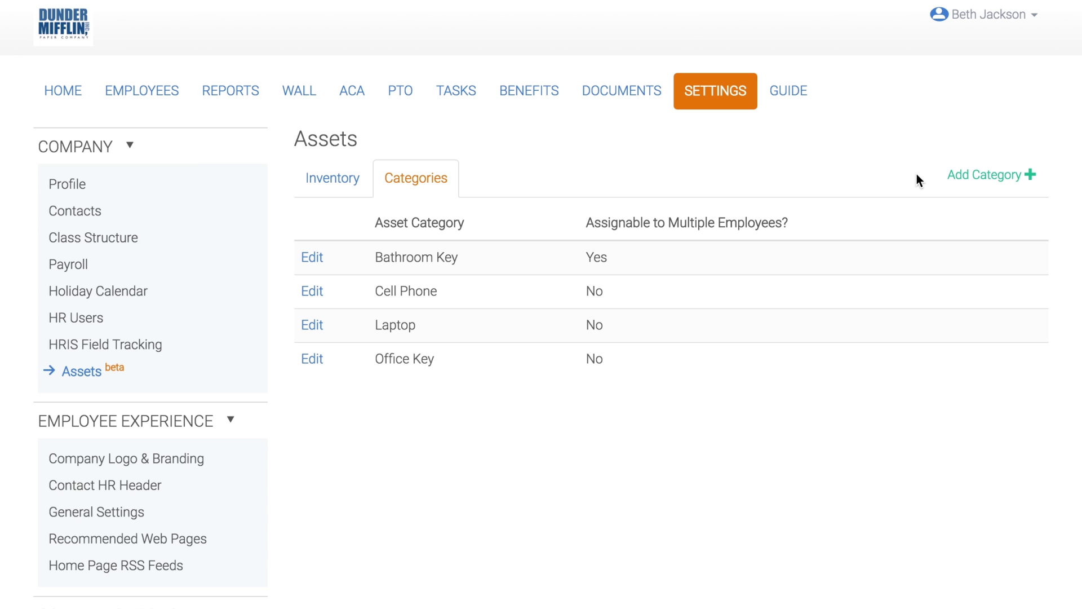
pyautogui.click(974, 178)
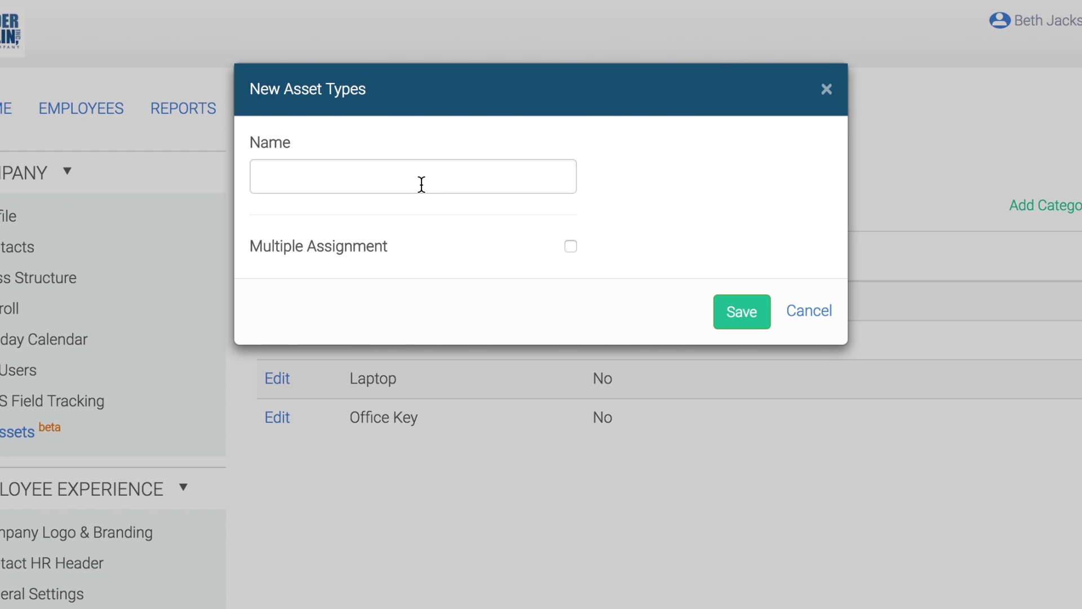
# Step: Save a category named 'Monitors' with Multiple Assignment left unchecked
pyautogui.click(422, 184)
pyautogui.write('Mon')
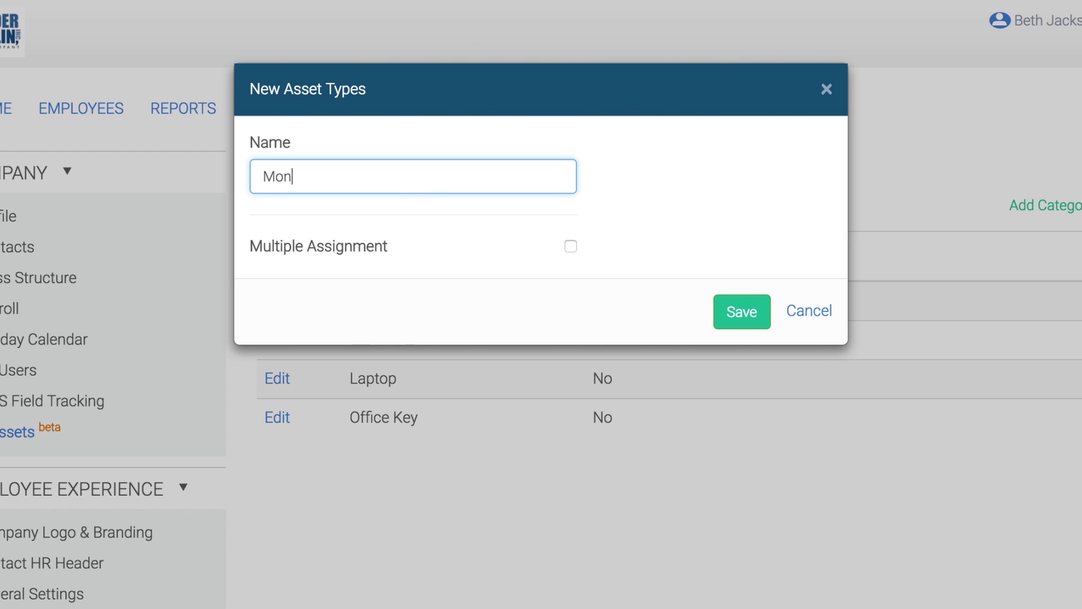
pyautogui.write('itors')
pyautogui.click(574, 243)
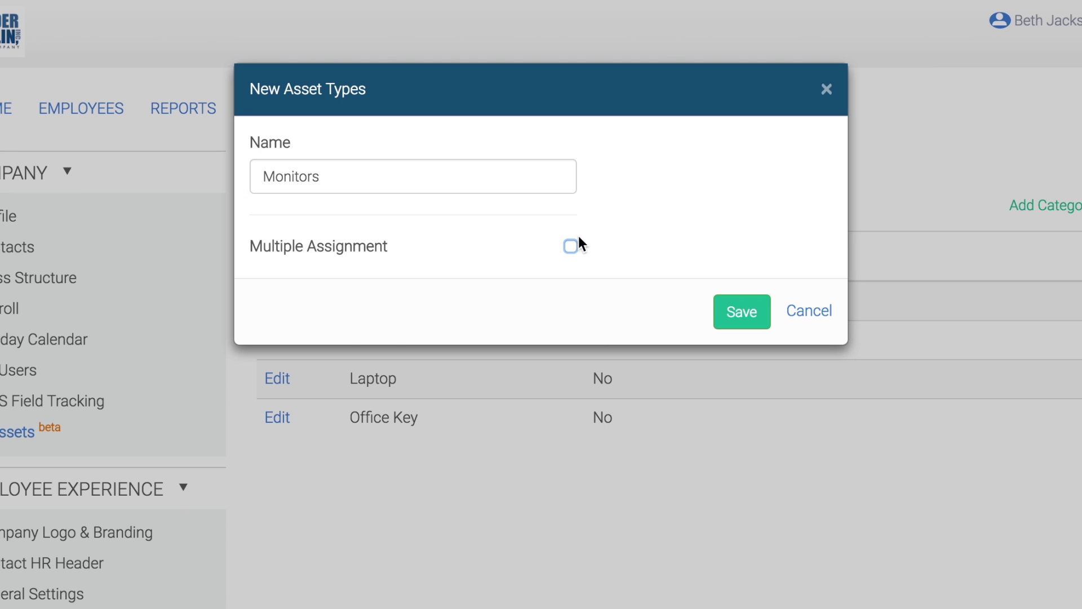
pyautogui.press('Tab')
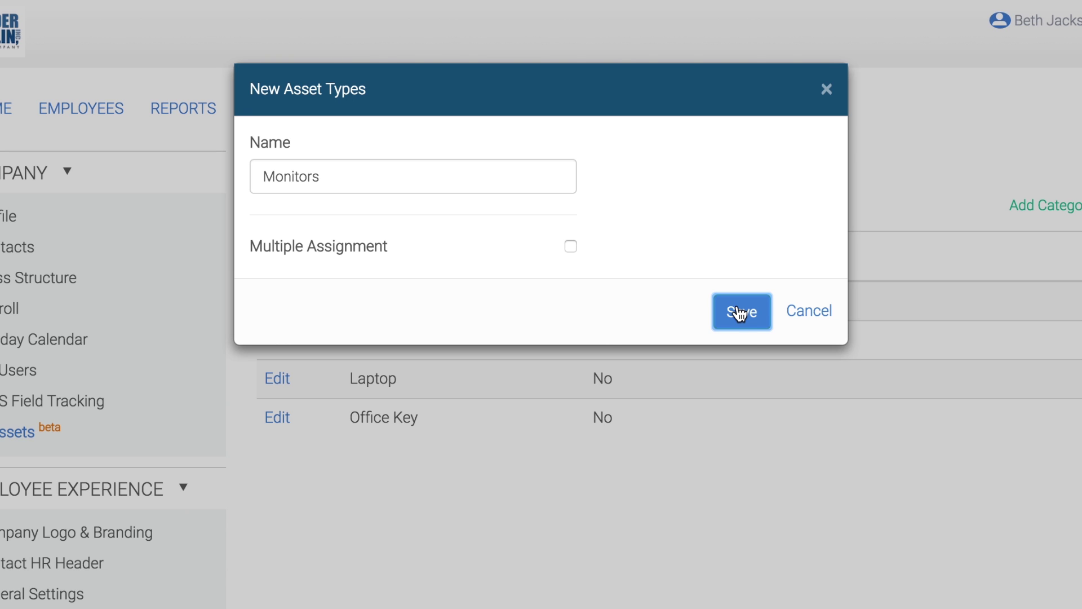
pyautogui.click(740, 314)
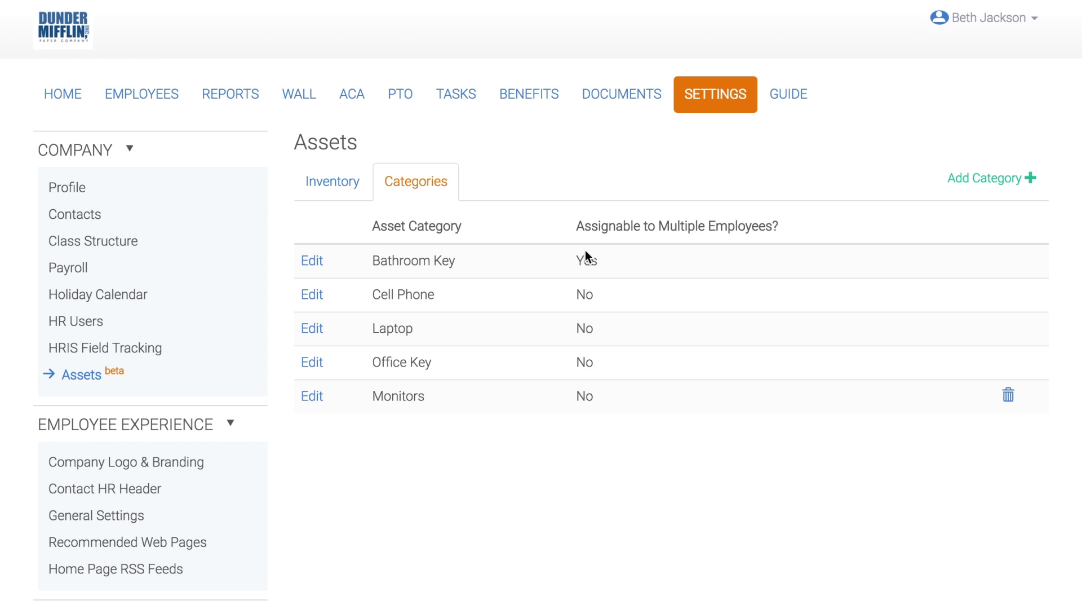
# Step: Switch back to the Inventory tab of the Assets page
pyautogui.click(340, 193)
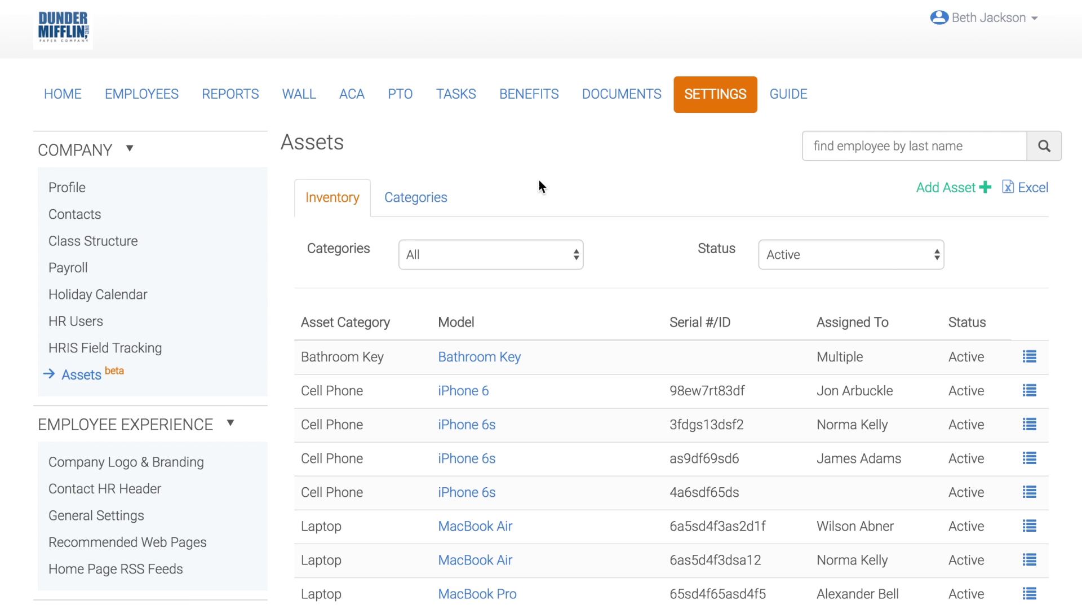
# Step: Start a new Monitors asset with model 'Dell HD', acquired 08/30/2016
pyautogui.click(977, 188)
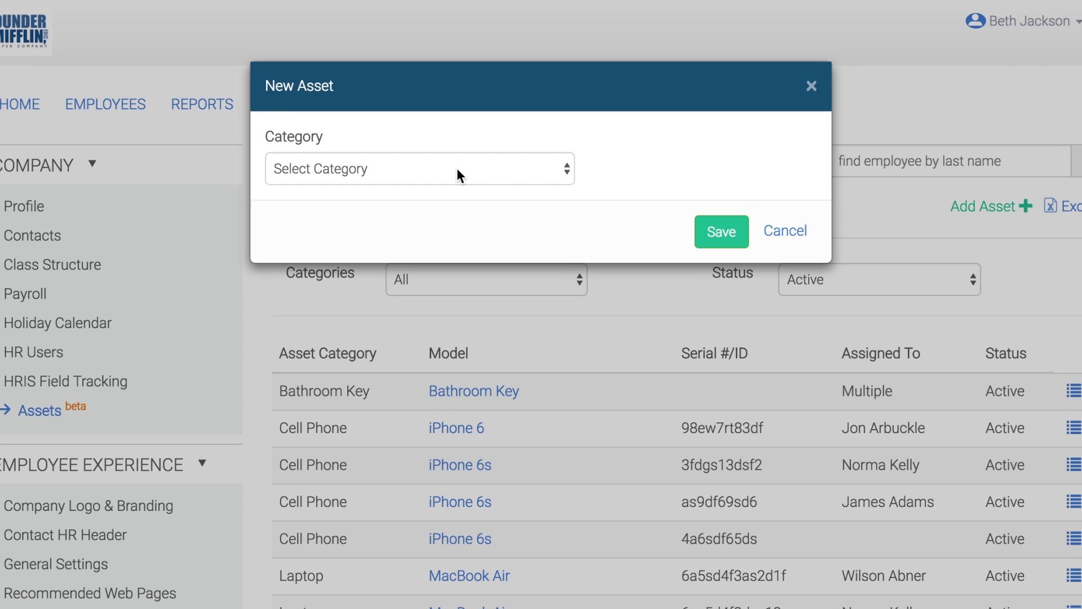
pyautogui.click(457, 168)
pyautogui.click(417, 242)
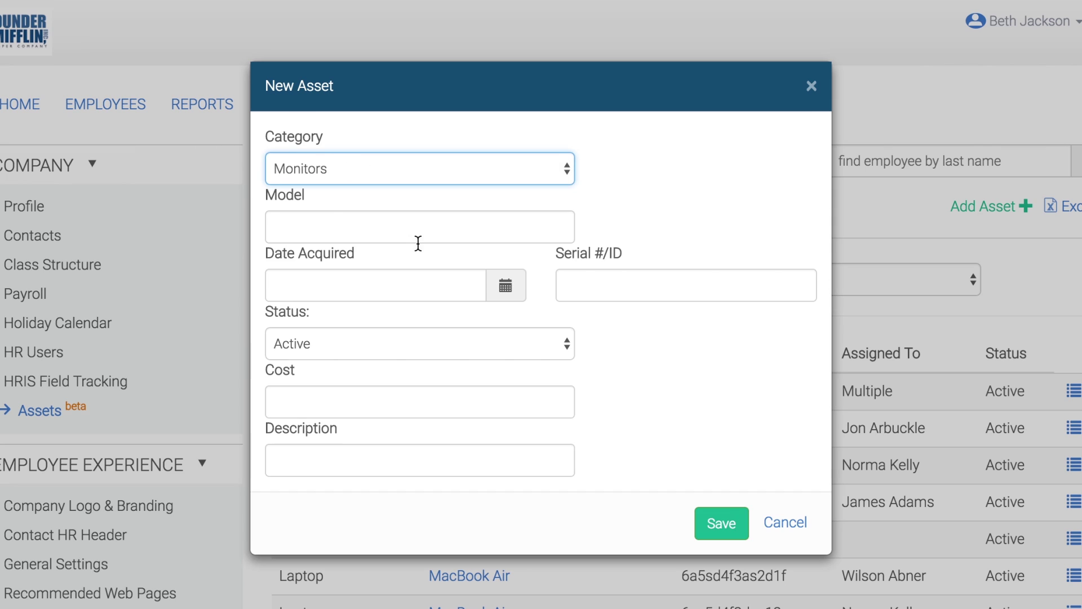
pyautogui.click(330, 219)
pyautogui.write('Dell')
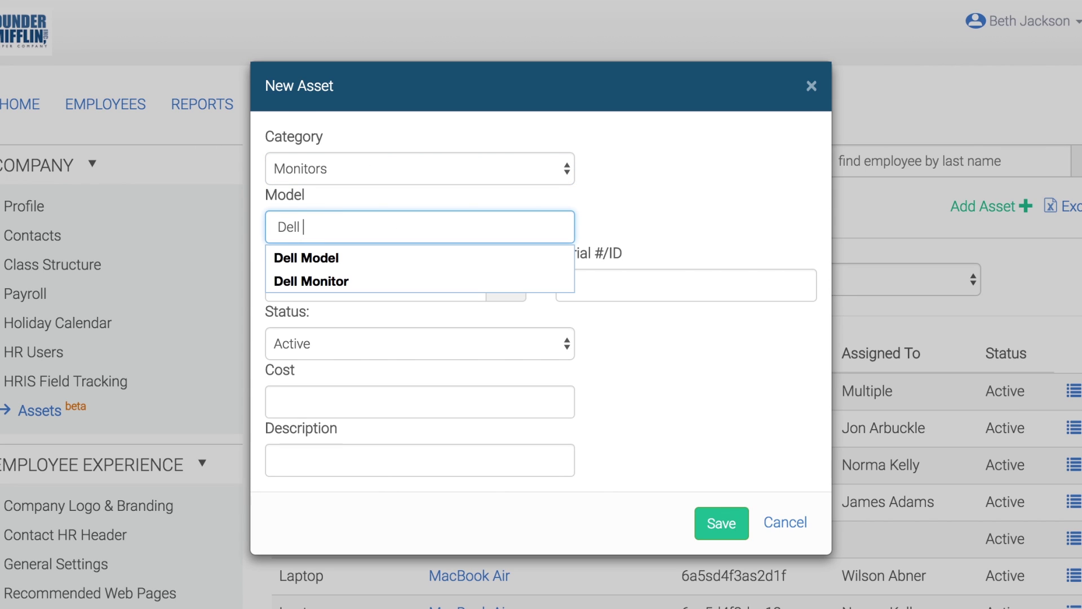
pyautogui.write(' HD')
pyautogui.press('Tab')
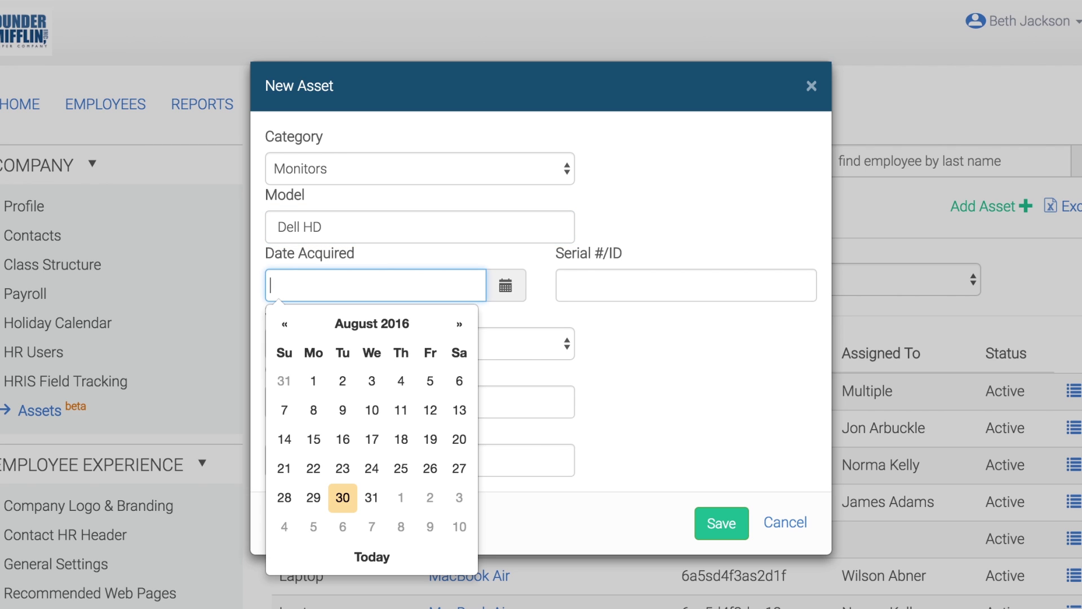
pyautogui.click(344, 497)
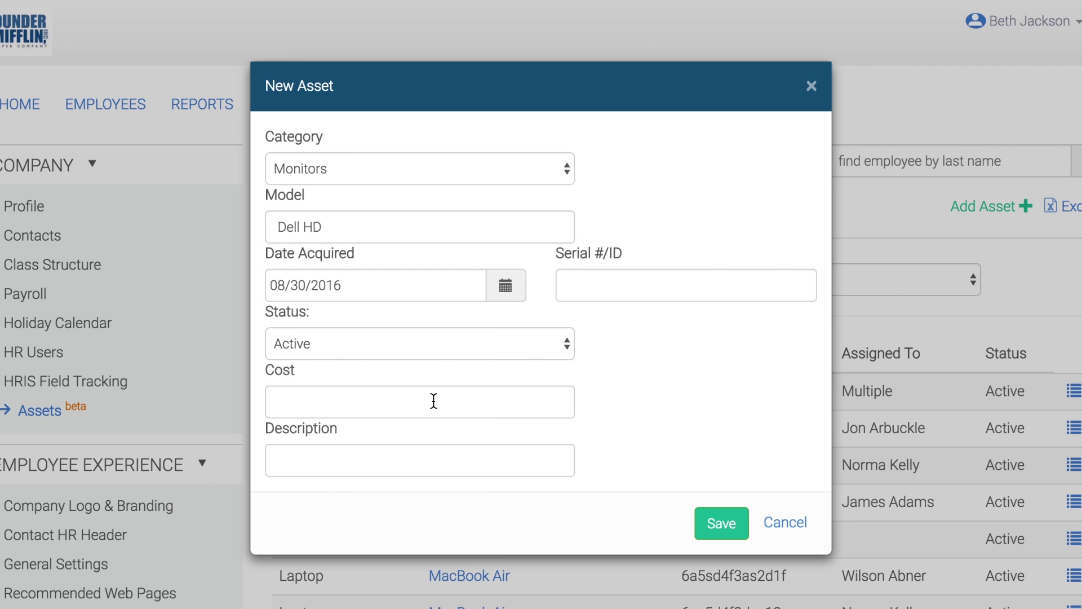
# Step: Enter serial 2lk3j432nkklk3, cost 900 and description 'Black Dell HD', keeping status Active, then save
pyautogui.click(625, 283)
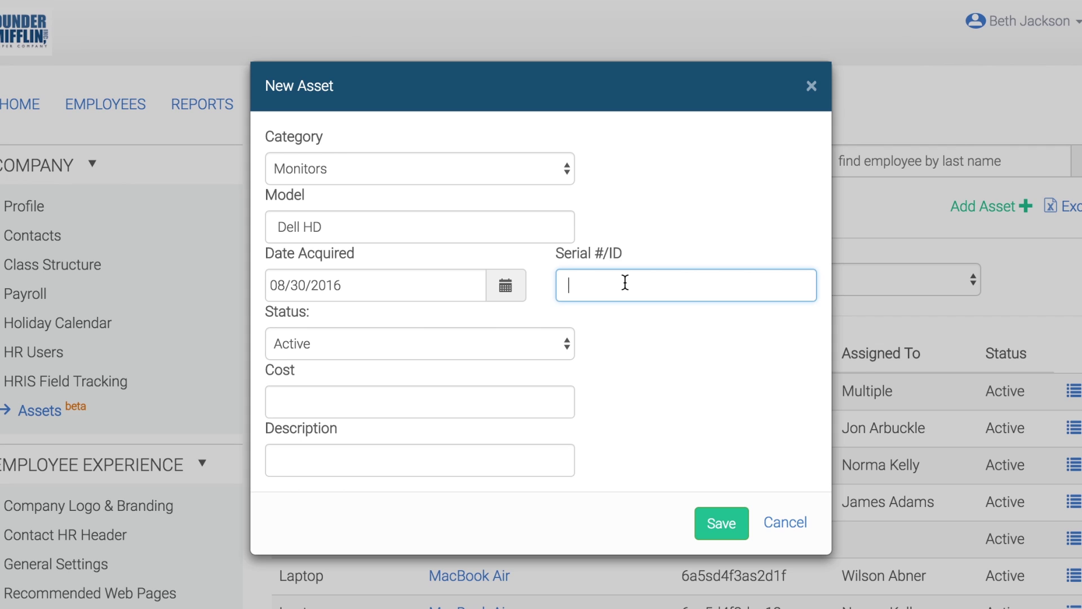
pyautogui.write('2lk3j432nkklk3')
pyautogui.press('Tab')
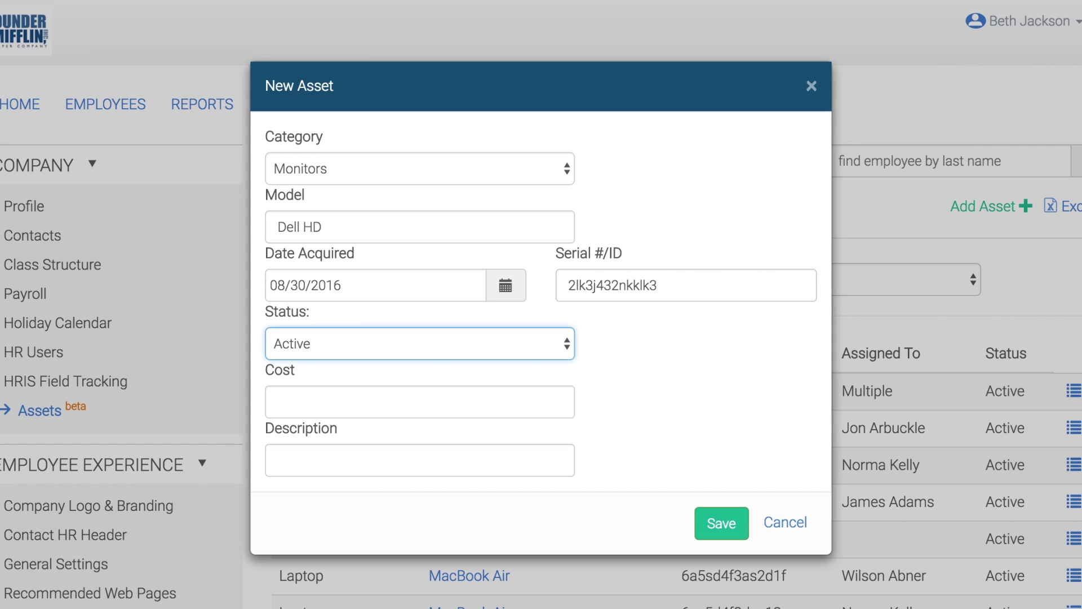
pyautogui.press('Tab')
pyautogui.write('900')
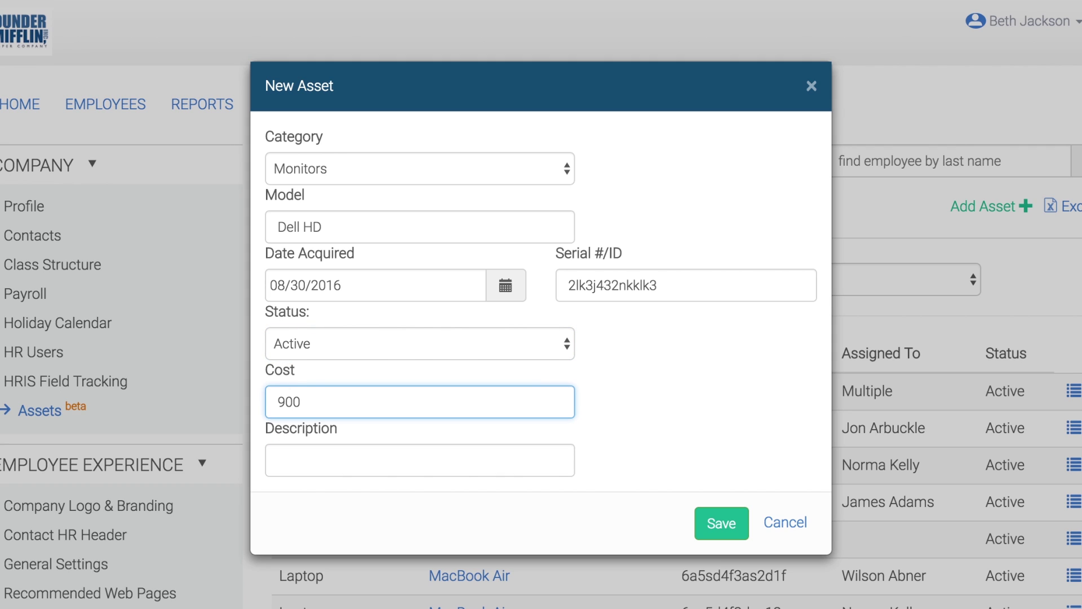
pyautogui.press('Tab')
pyautogui.write('Bla')
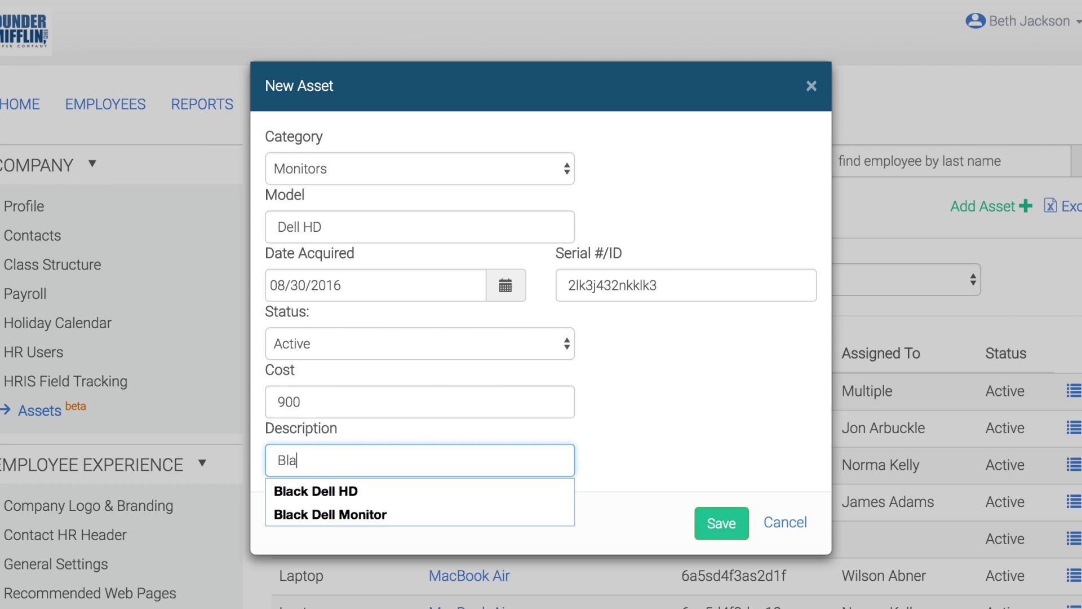
pyautogui.write('ck Dell HD')
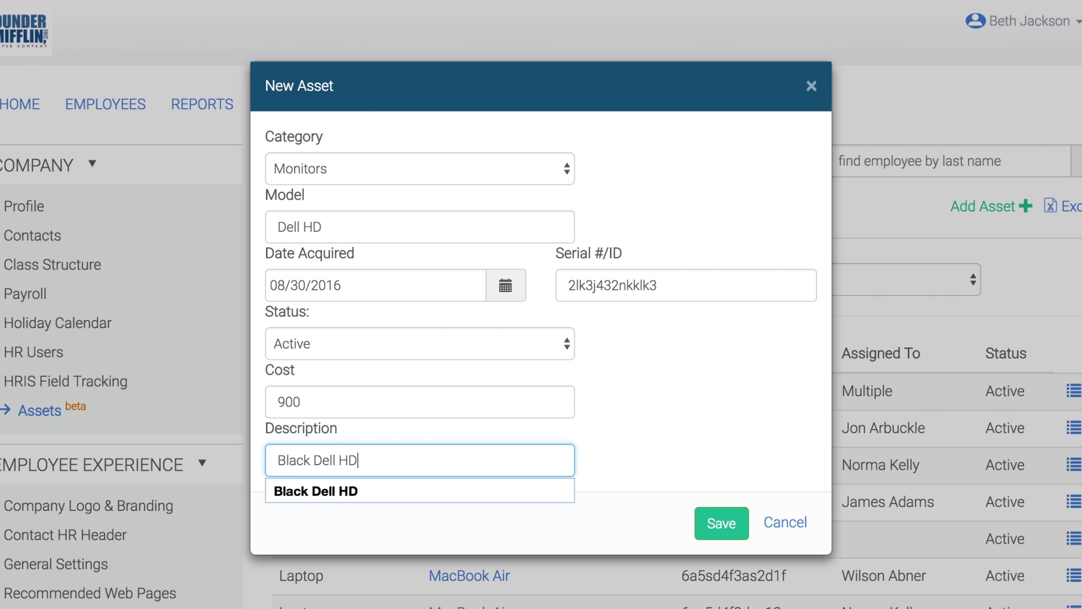
pyautogui.press('Tab')
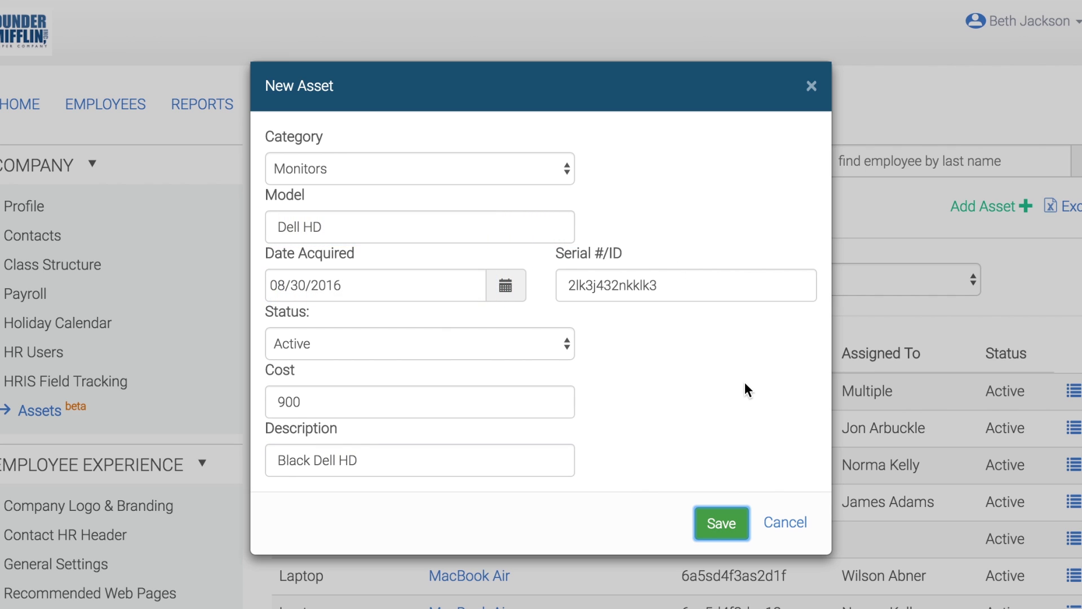
pyautogui.click(720, 525)
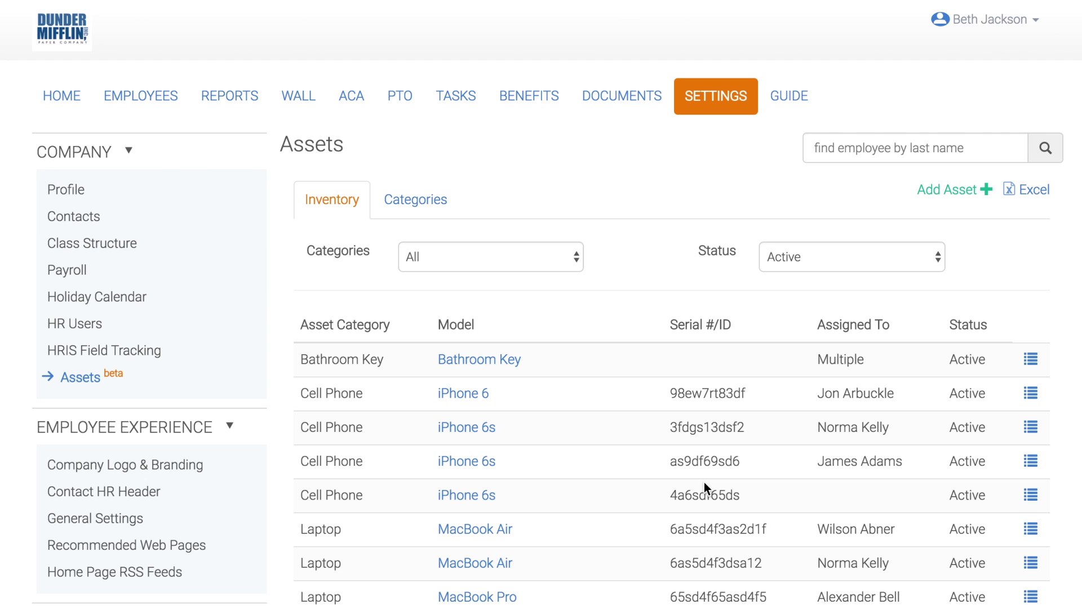
# Step: Bring up the actions menu for the new Dell HD row in the inventory
pyautogui.scroll(-4, 705, 482)
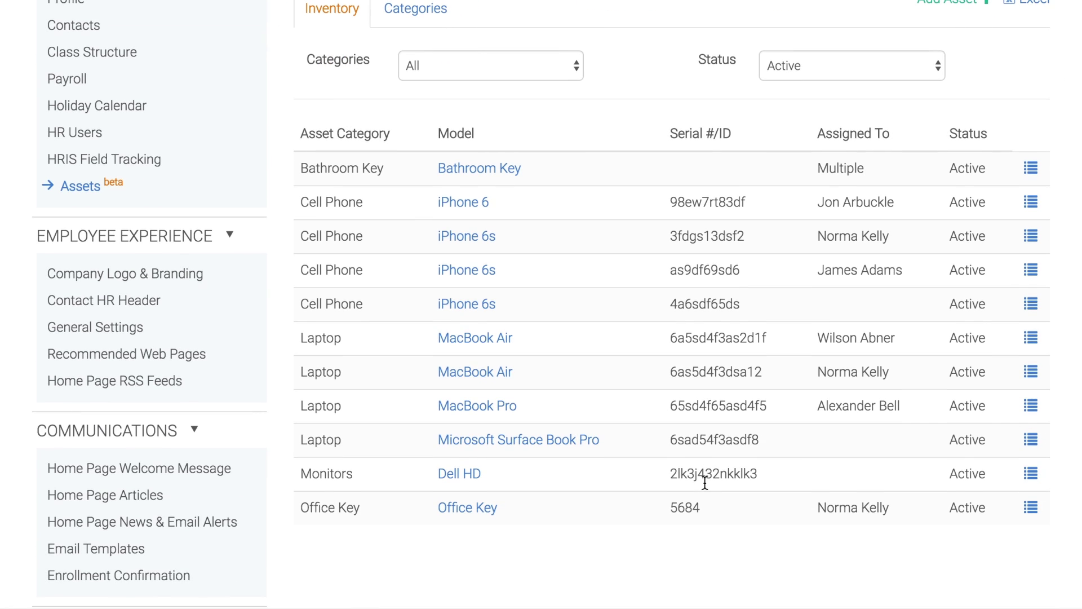
pyautogui.click(1031, 475)
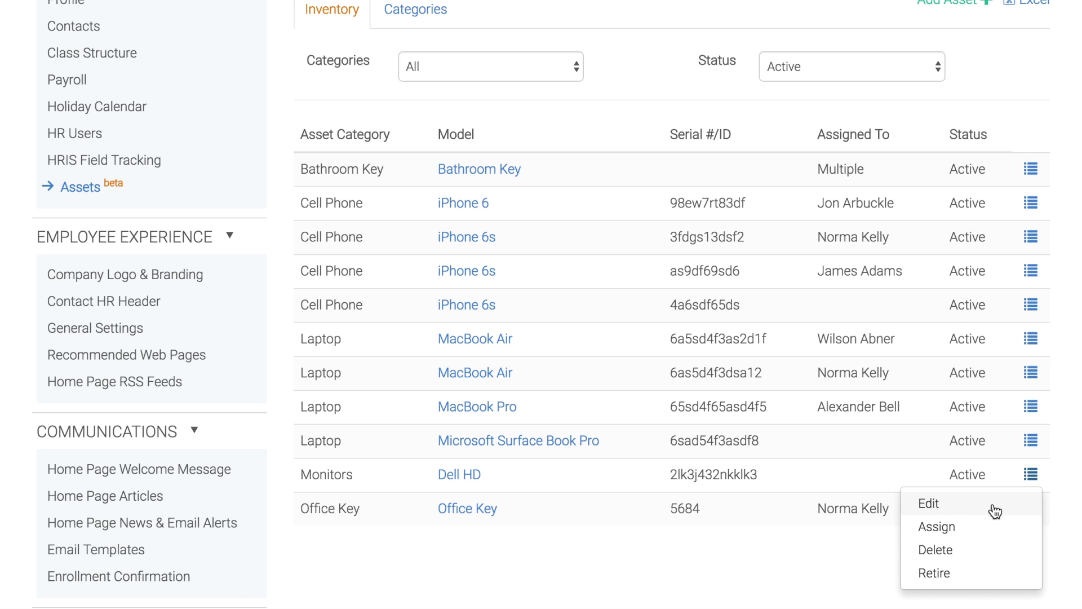
# Step: Assign the Dell HD to the second employee found by last-name search, dated 08/30/2016
pyautogui.click(976, 533)
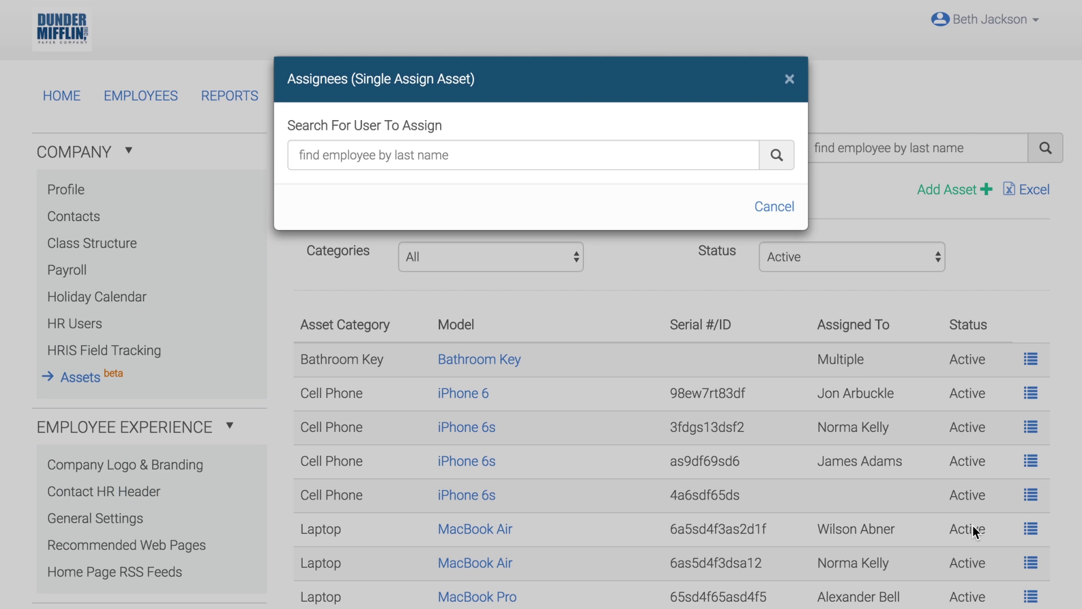
pyautogui.click(507, 157)
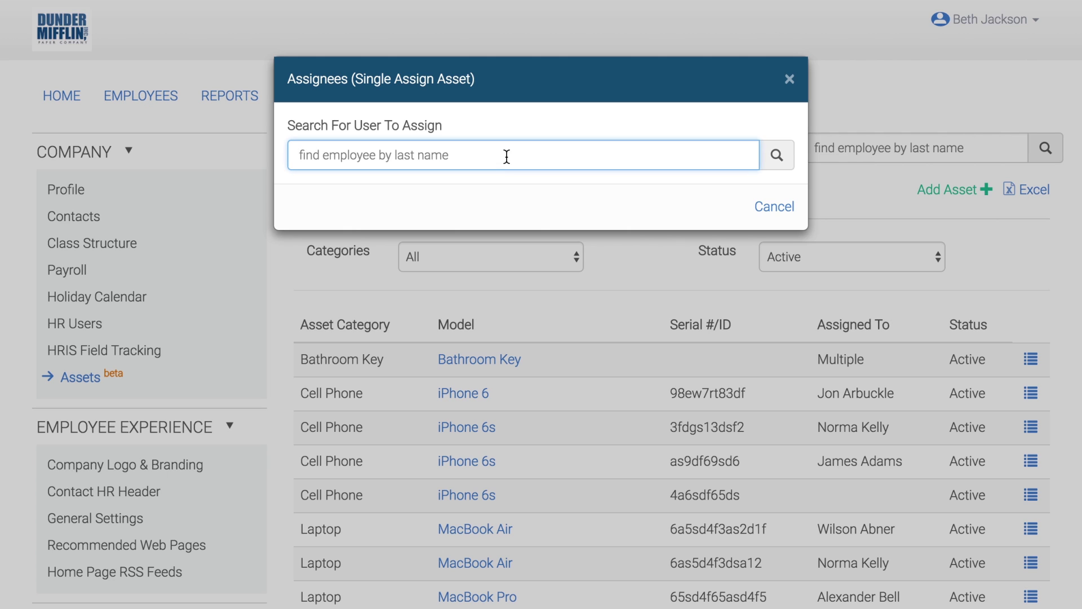
pyautogui.write('kelly')
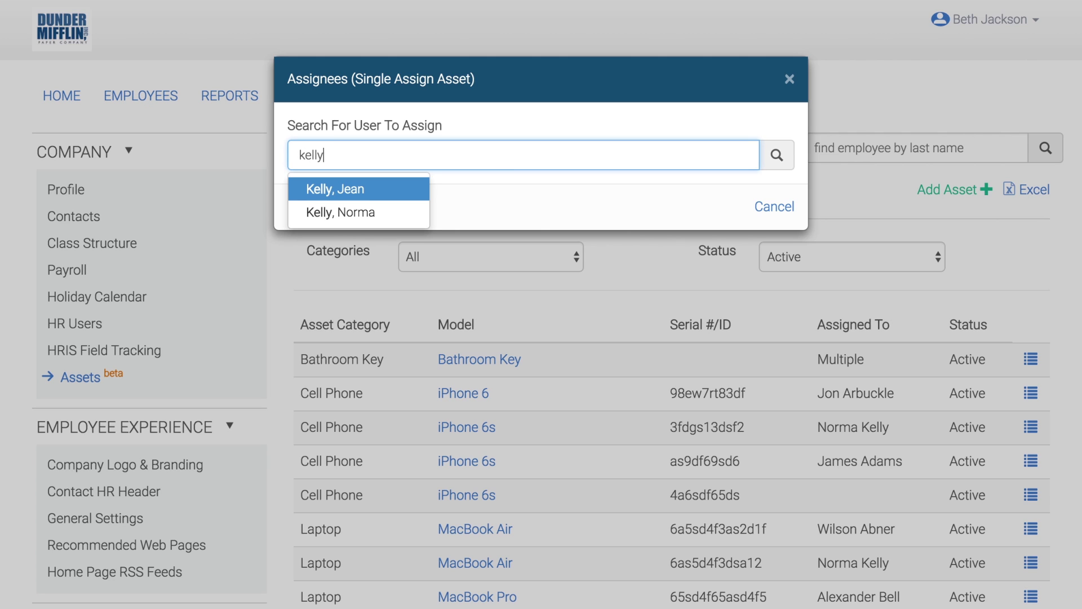
pyautogui.press('Down')
pyautogui.press('Return')
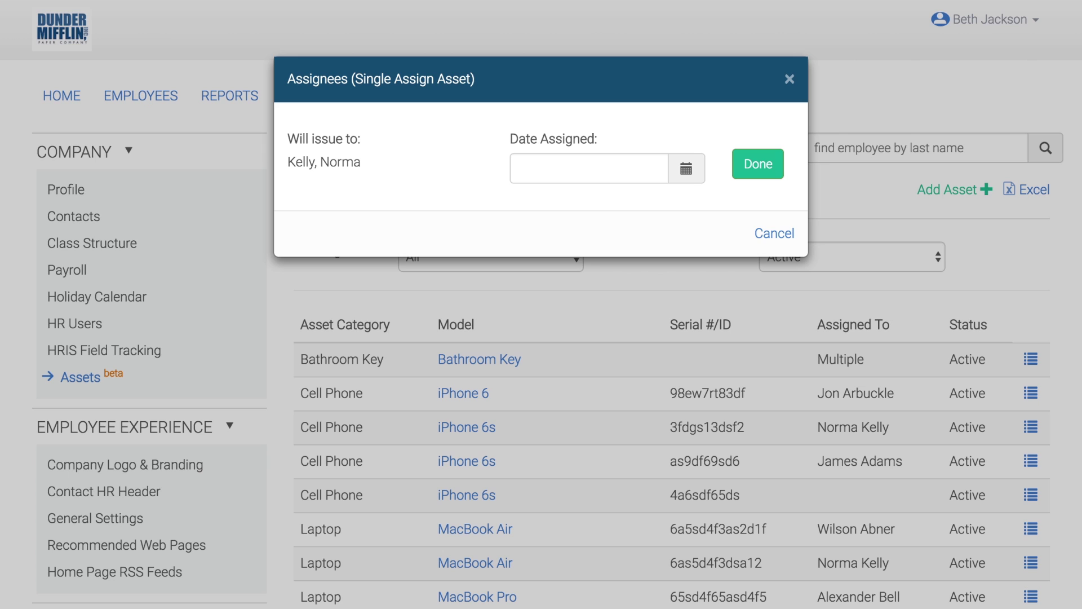
pyautogui.click(617, 163)
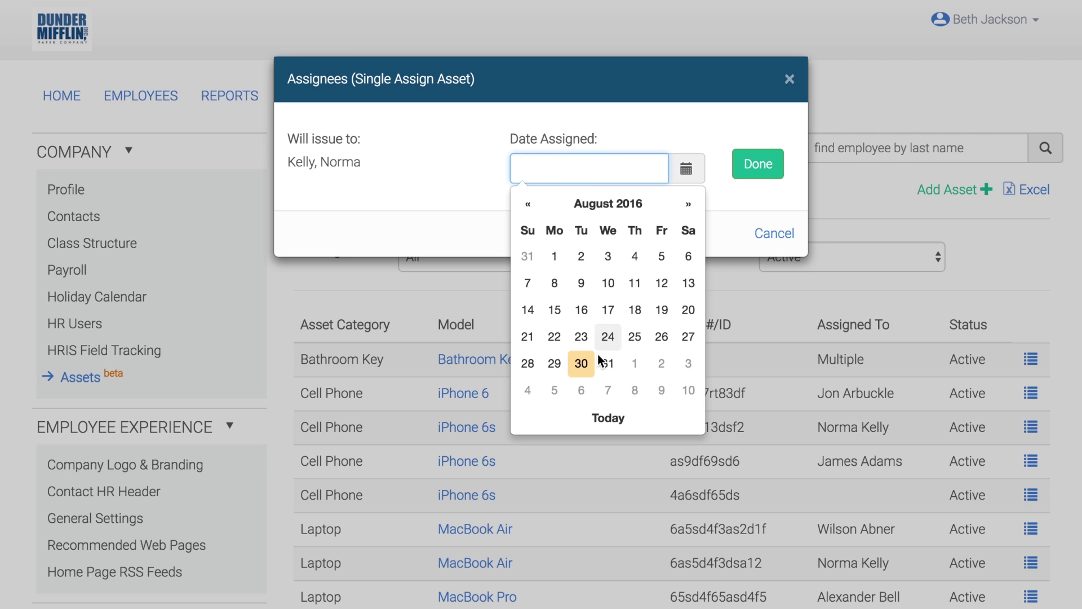
pyautogui.click(581, 362)
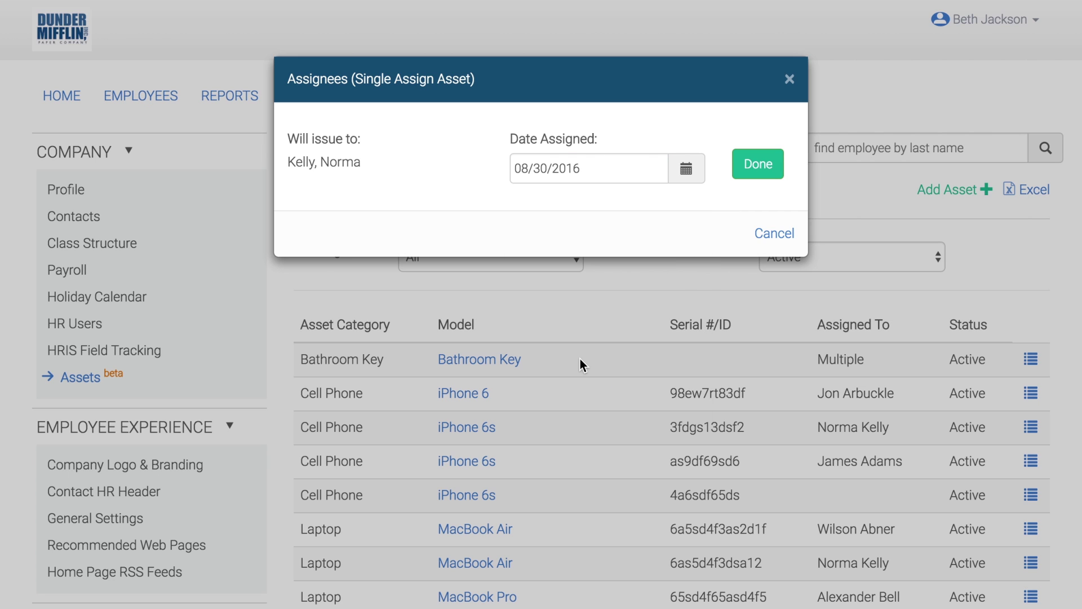
pyautogui.click(757, 178)
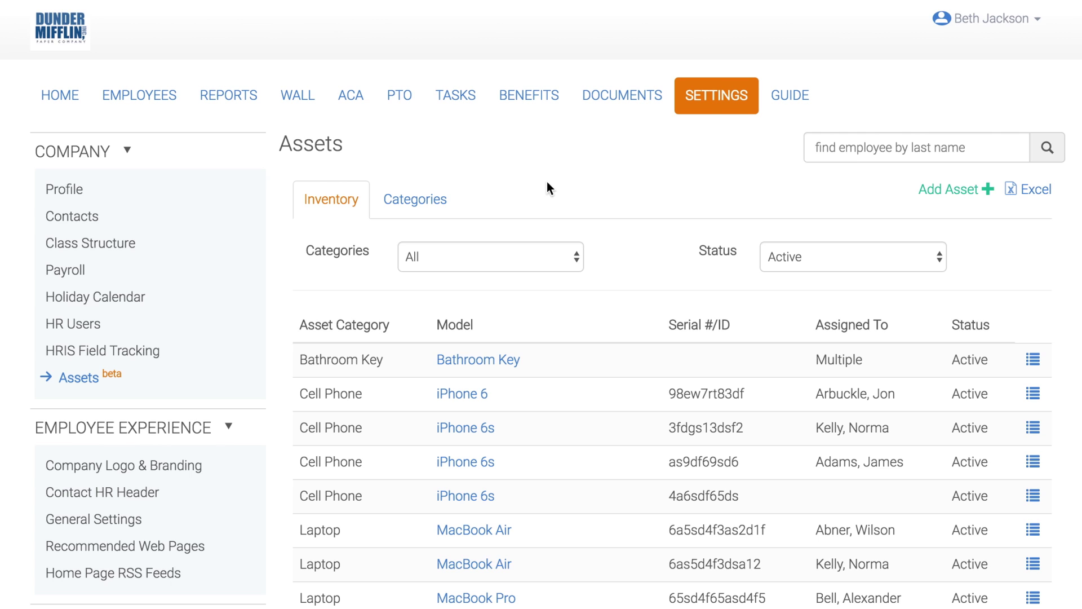
# Step: Look up the employee by last name, check their five assets, then return to inventory
pyautogui.click(867, 148)
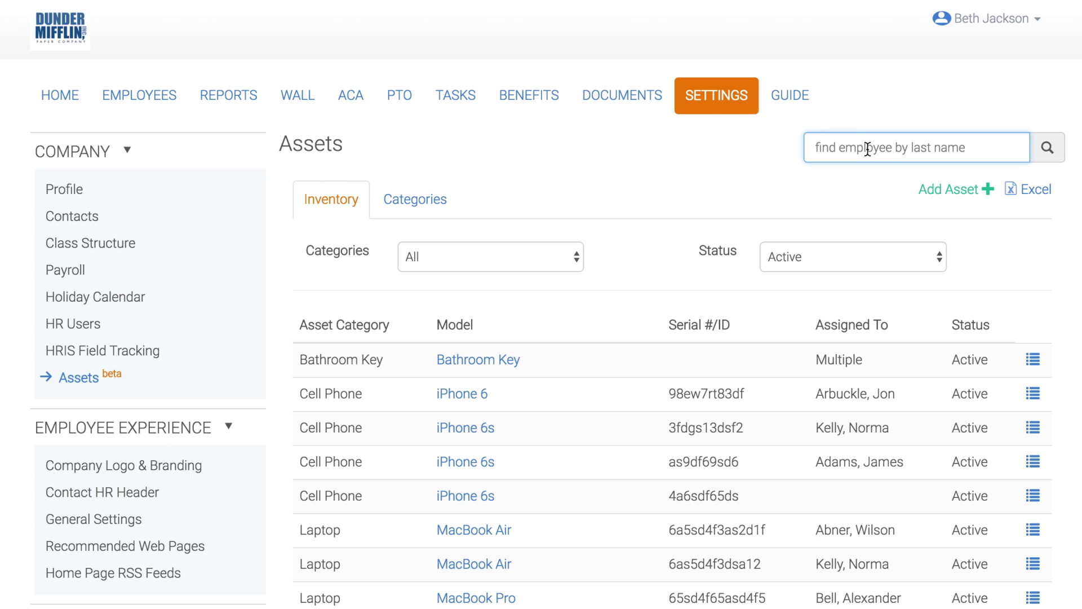
pyautogui.write('kelly')
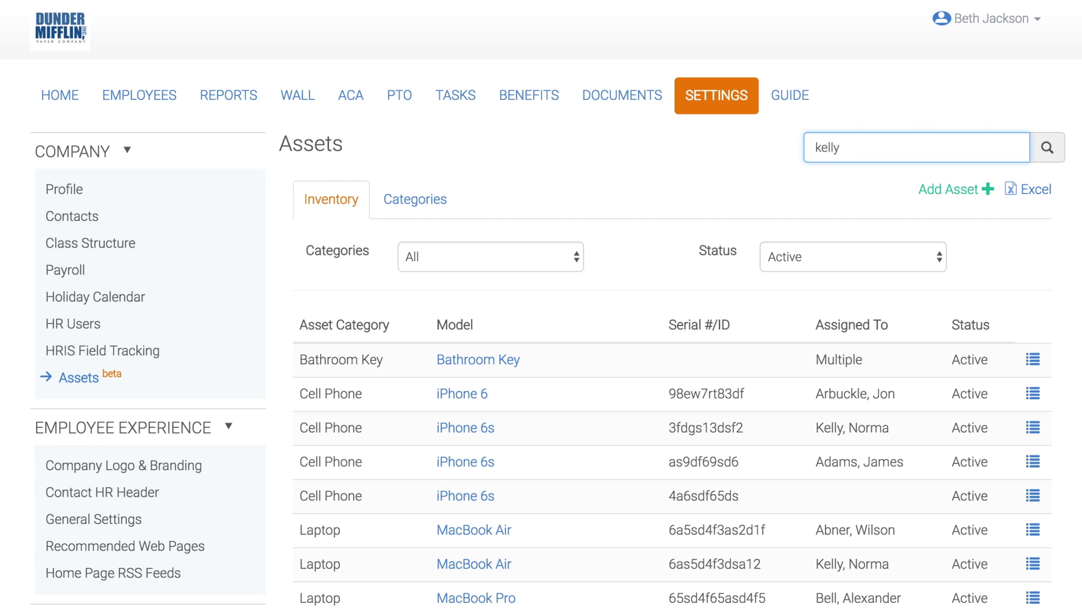
pyautogui.press('Down')
pyautogui.press('Return')
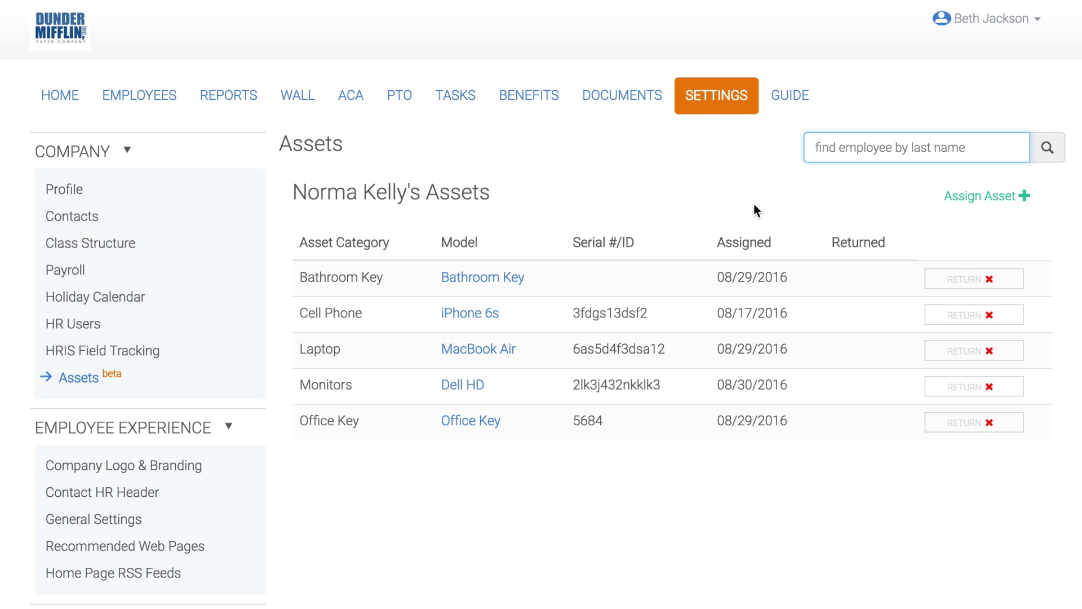
pyautogui.click(77, 384)
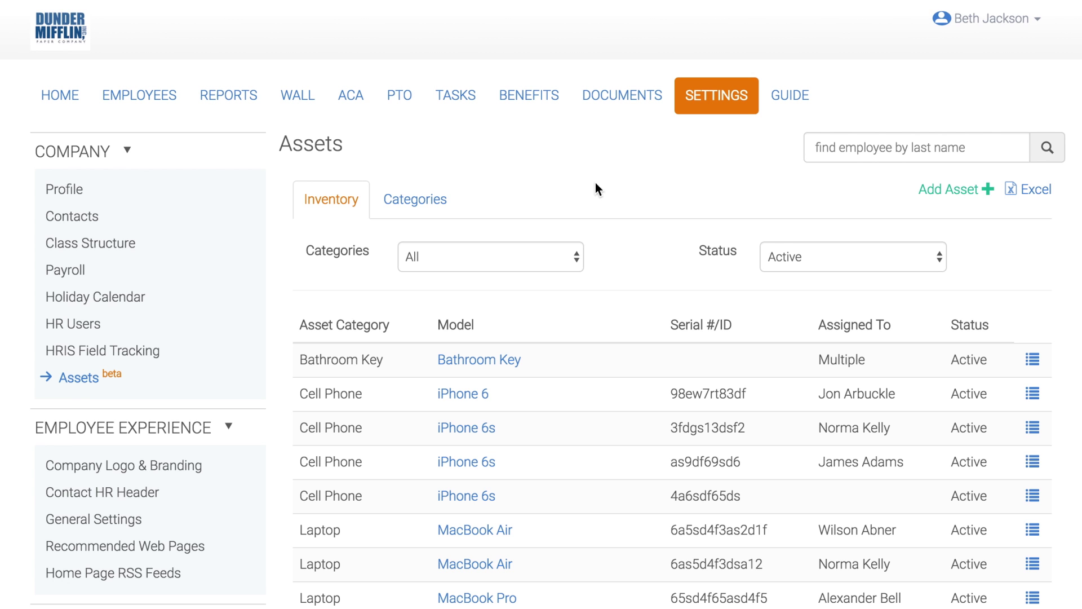
# Step: Open Asset Details for the iPhone 6s with serial 3fdgs13dsf2
pyautogui.scroll(-3, 653, 178)
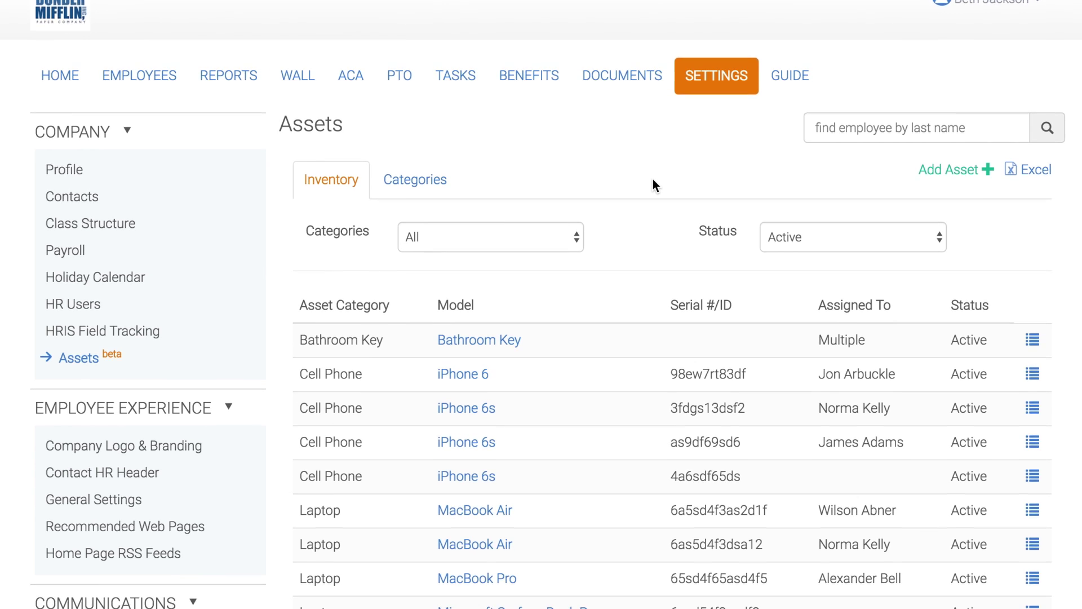
pyautogui.scroll(-2, 654, 184)
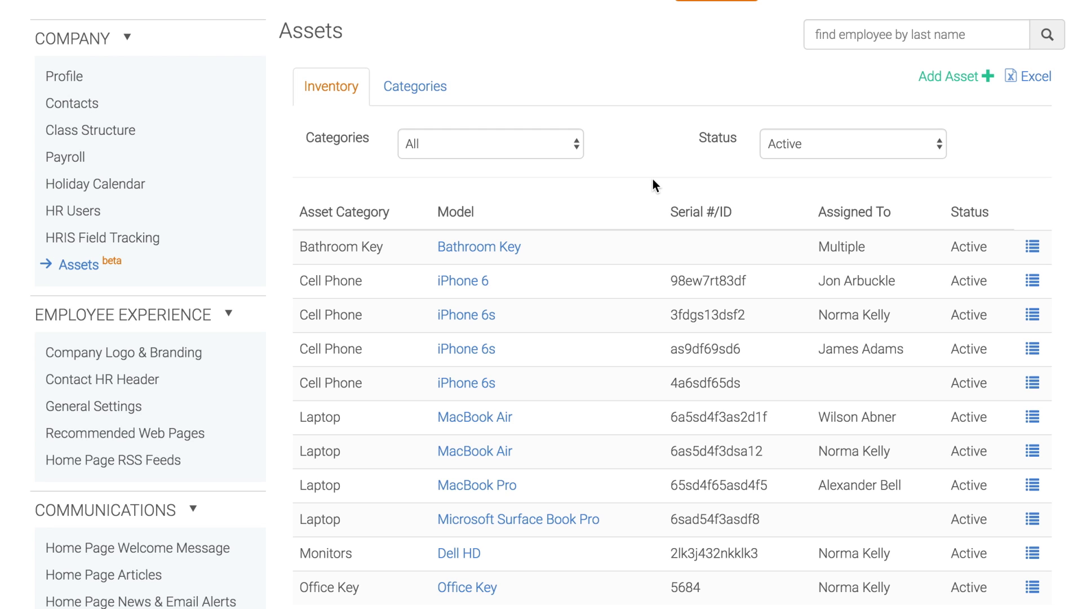
pyautogui.click(473, 313)
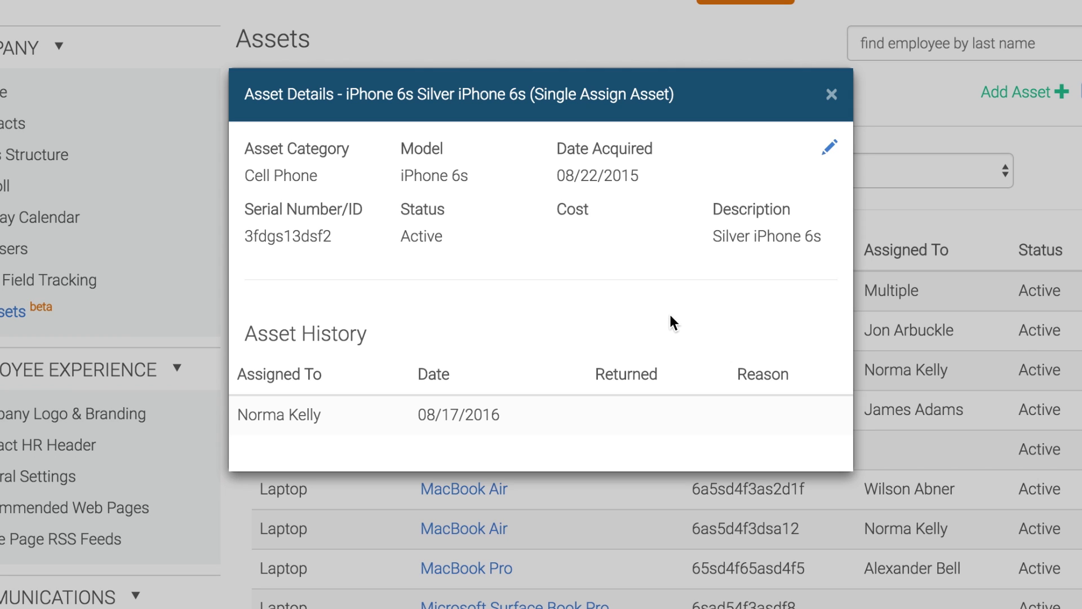
# Step: Close the iPhone 6s details and keep the asset filters at All categories and Active status
pyautogui.click(832, 94)
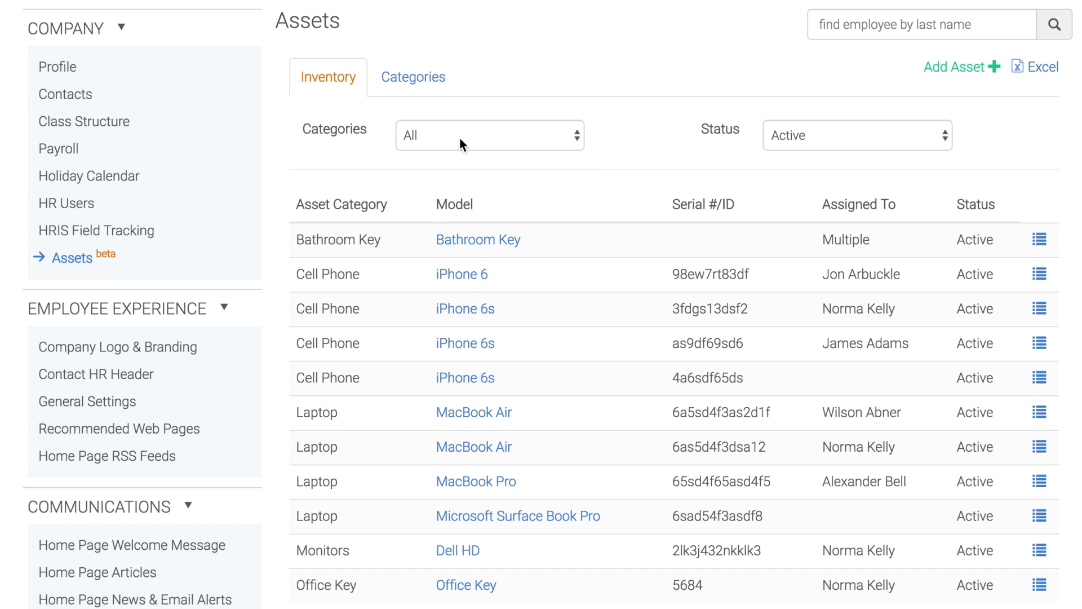
pyautogui.click(459, 137)
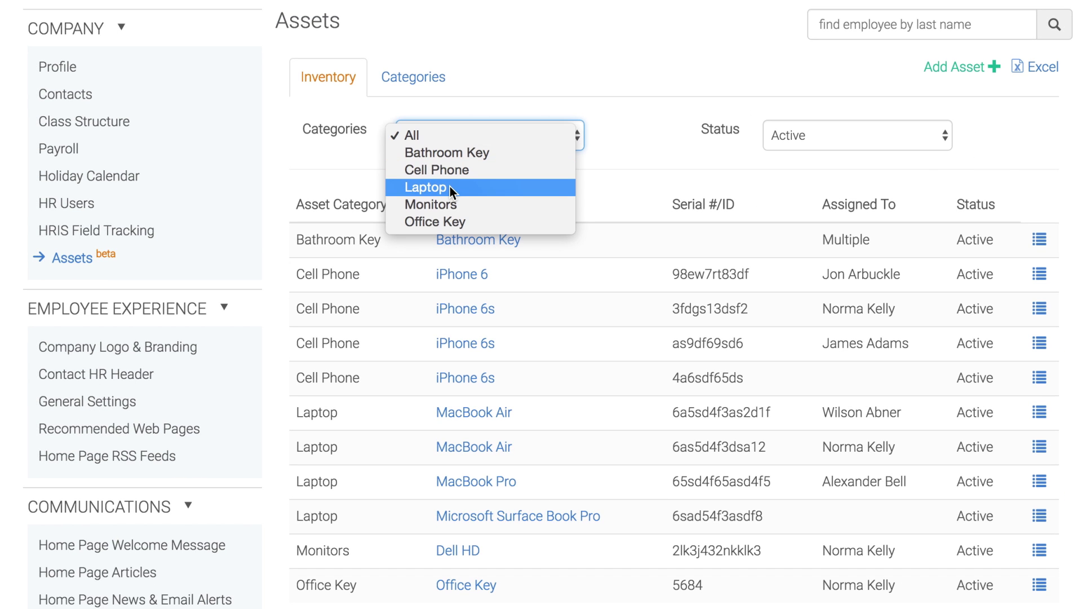
pyautogui.click(654, 158)
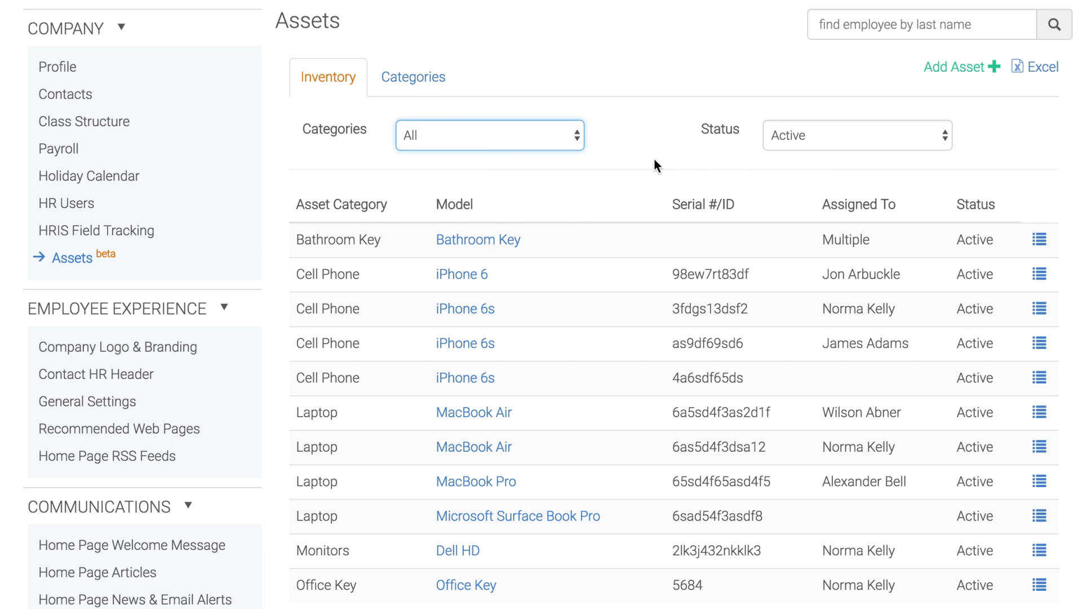
pyautogui.click(868, 135)
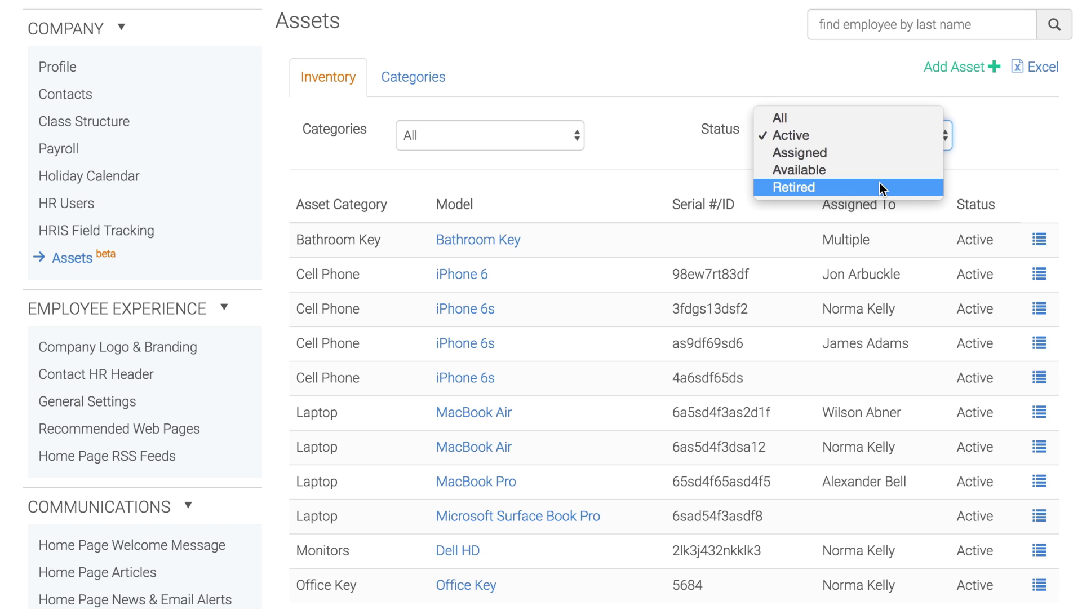
pyautogui.click(642, 148)
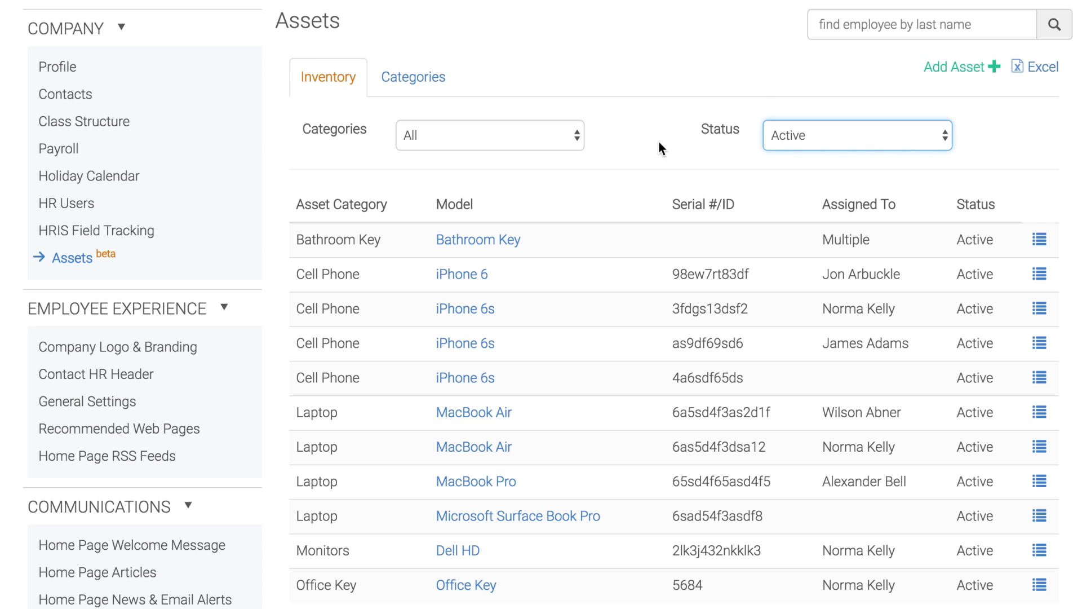
pyautogui.scroll(2, 660, 141)
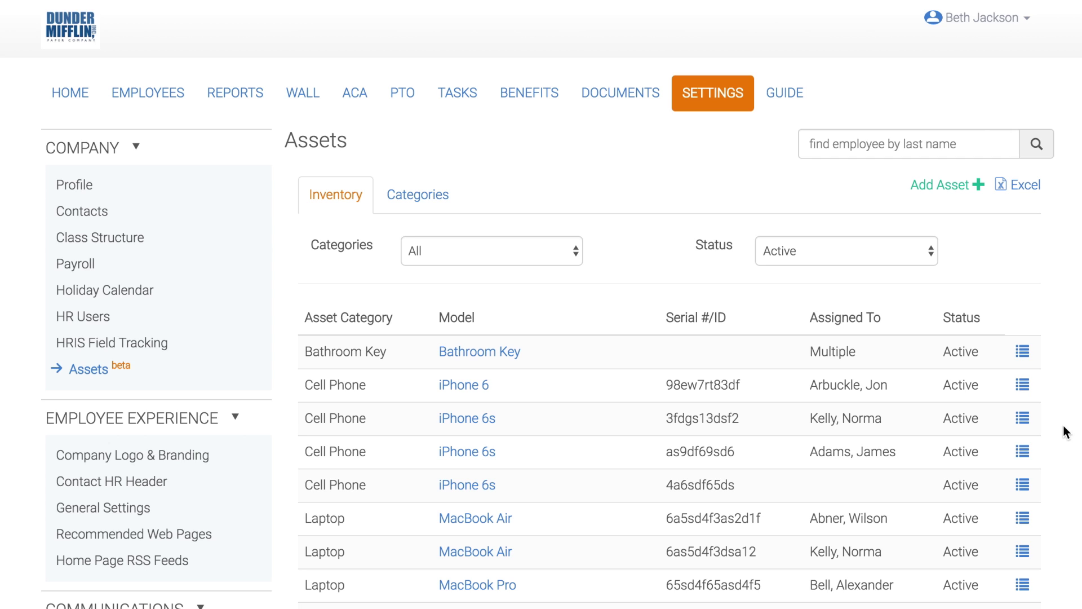
# Step: Return iPhone 6s 3fdgs13dsf2 dated 08/30/2016 with reason 'Returned To Inventory'
pyautogui.click(1023, 420)
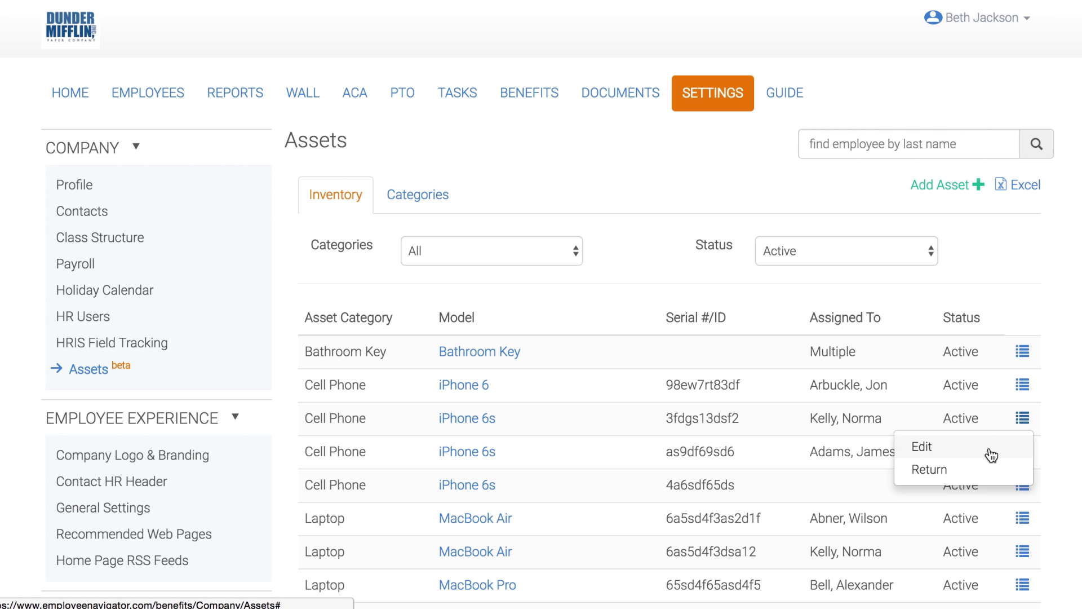
pyautogui.click(962, 468)
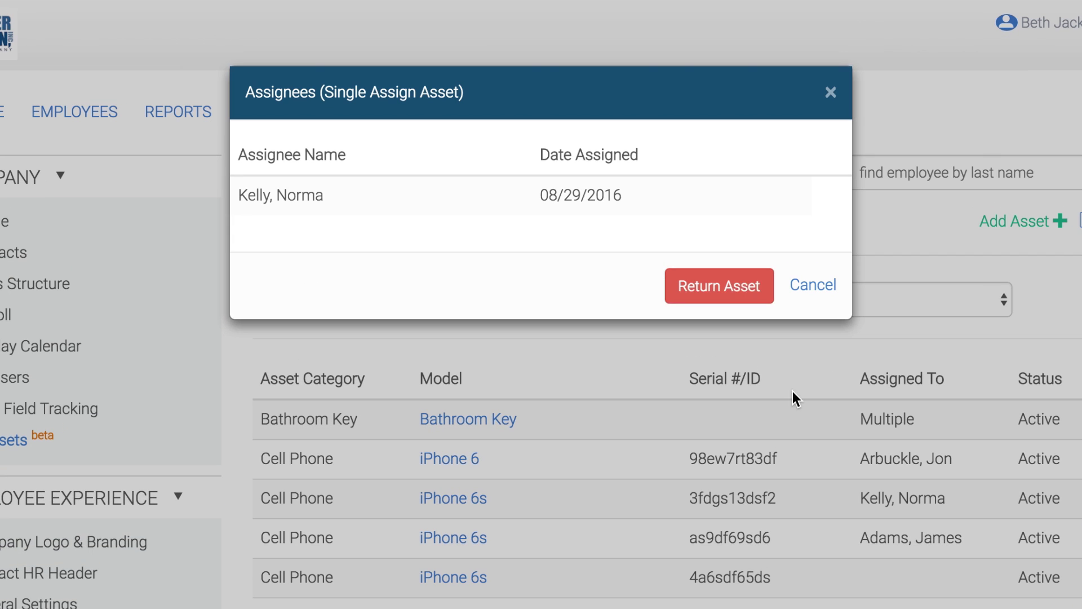
pyautogui.click(724, 286)
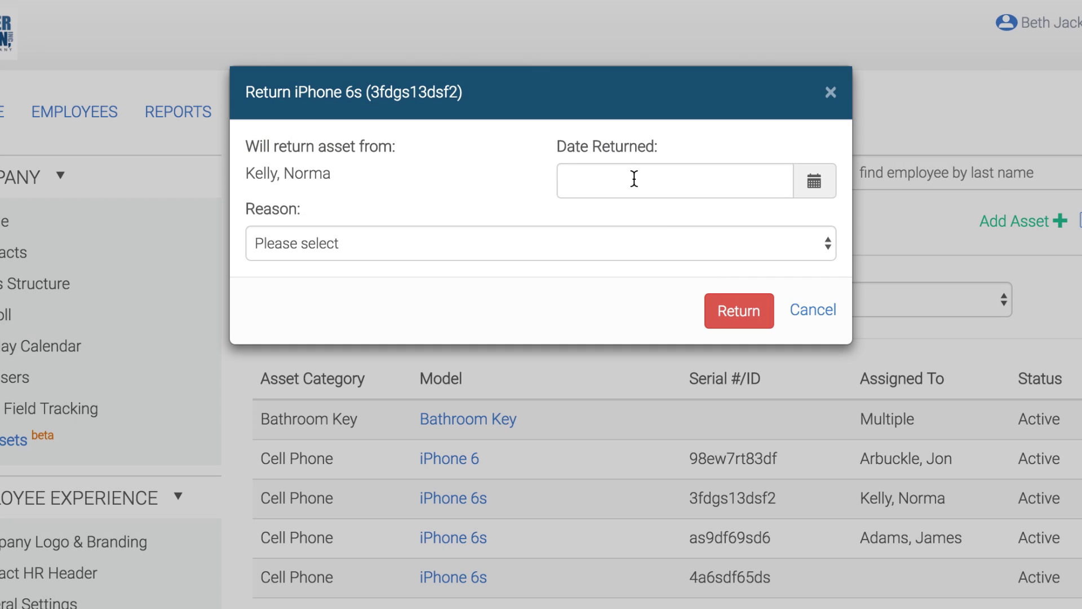
pyautogui.click(635, 172)
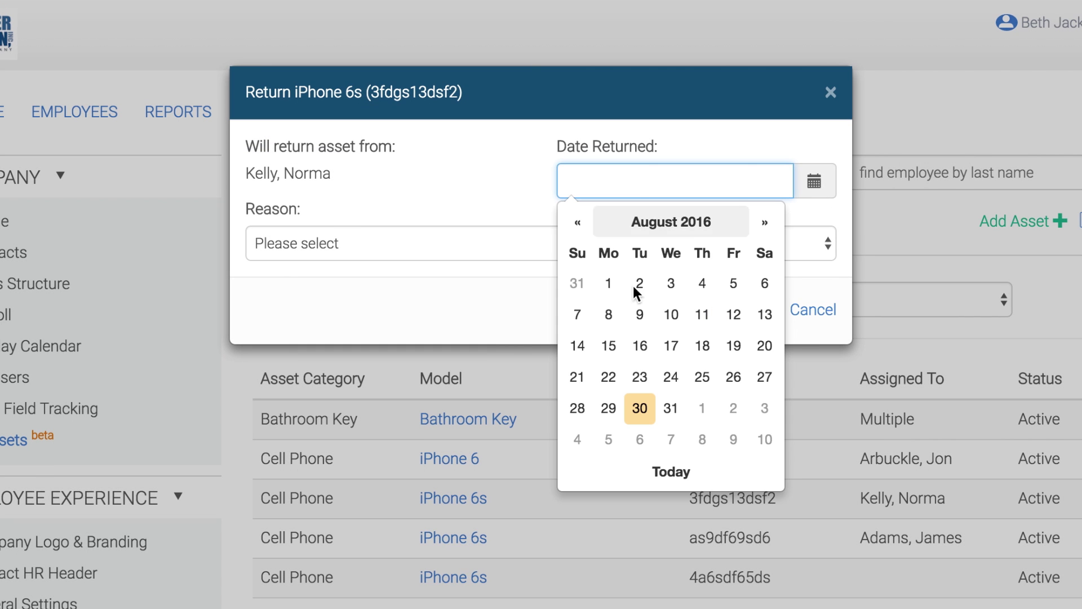
pyautogui.click(640, 411)
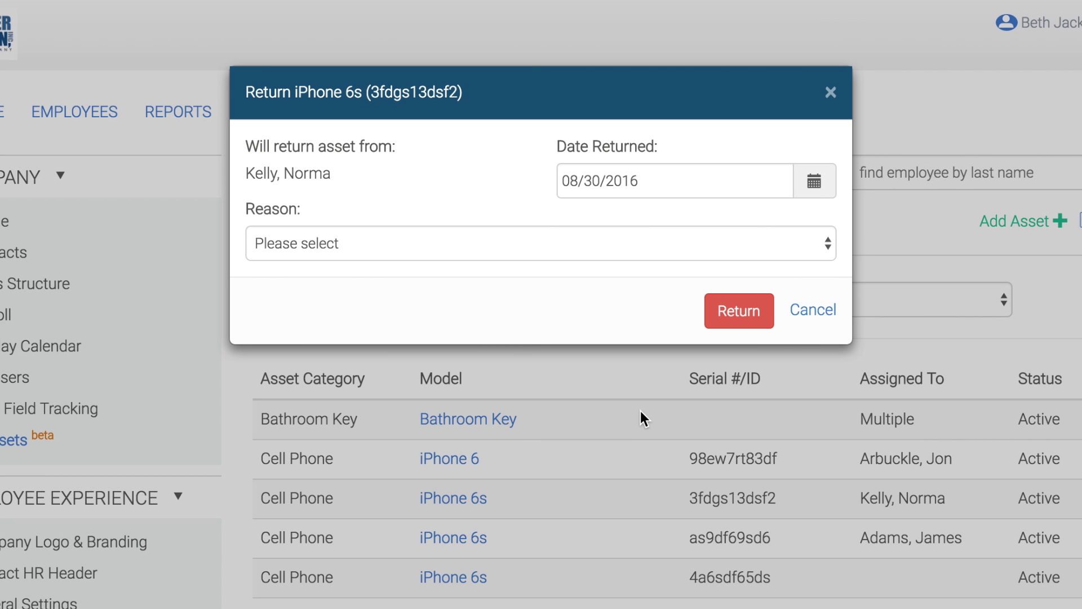
pyautogui.click(427, 248)
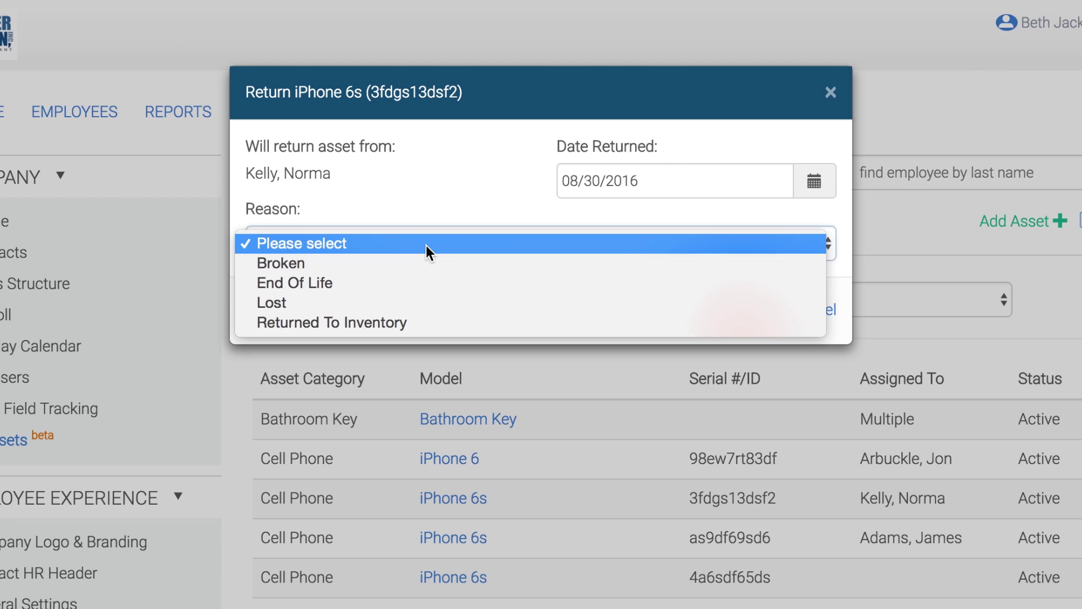
pyautogui.click(442, 320)
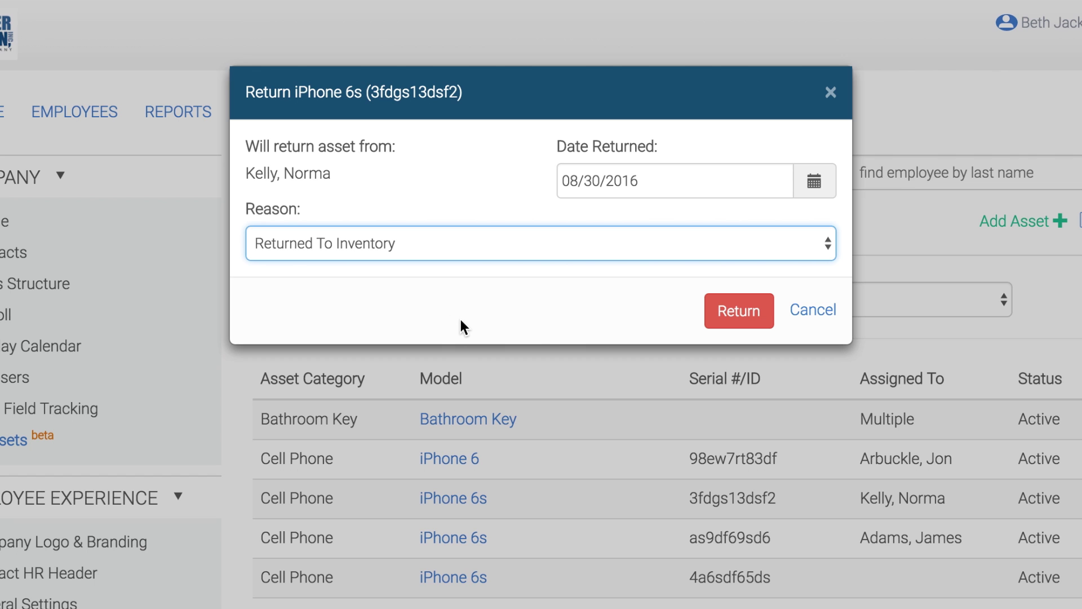
pyautogui.click(739, 312)
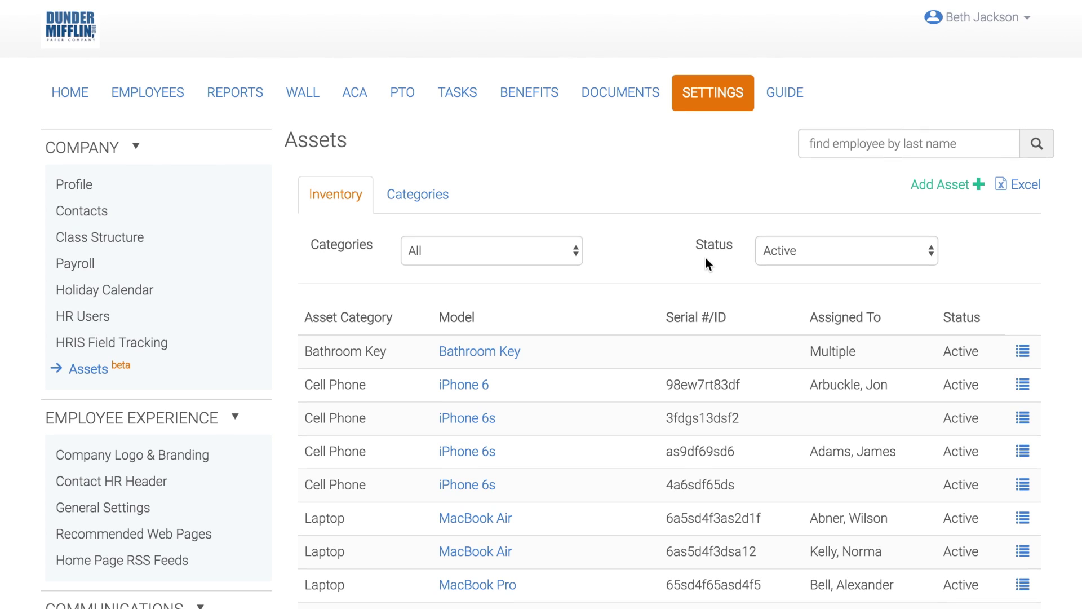
# Step: Find the employee by last name to view their assets, then open and cancel the Bathroom Key return form
pyautogui.click(902, 143)
pyautogui.write('kelly')
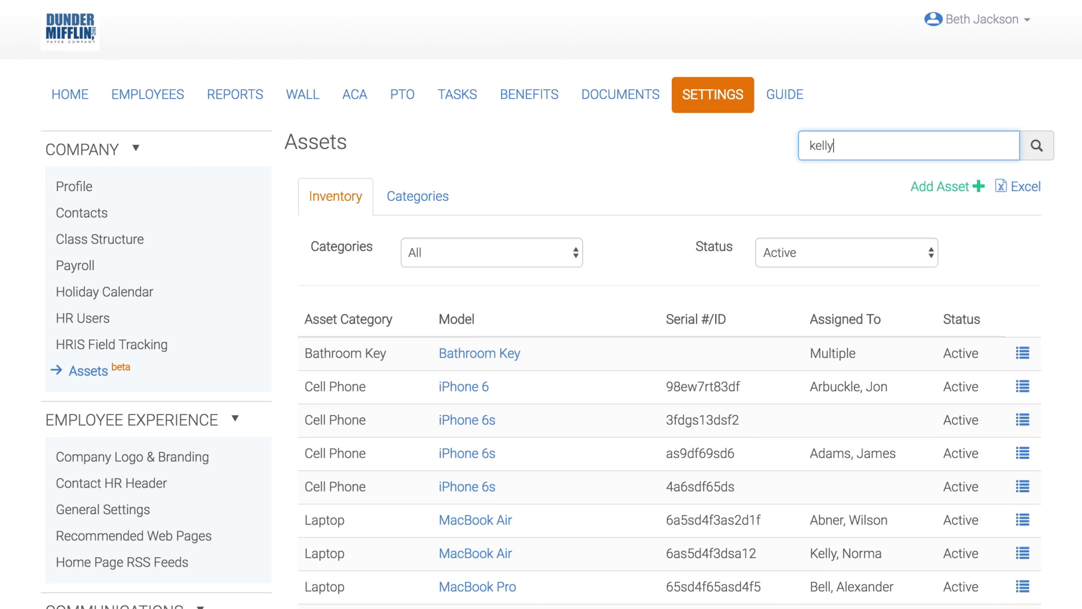
pyautogui.press('Down')
pyautogui.press('Down')
pyautogui.press('Return')
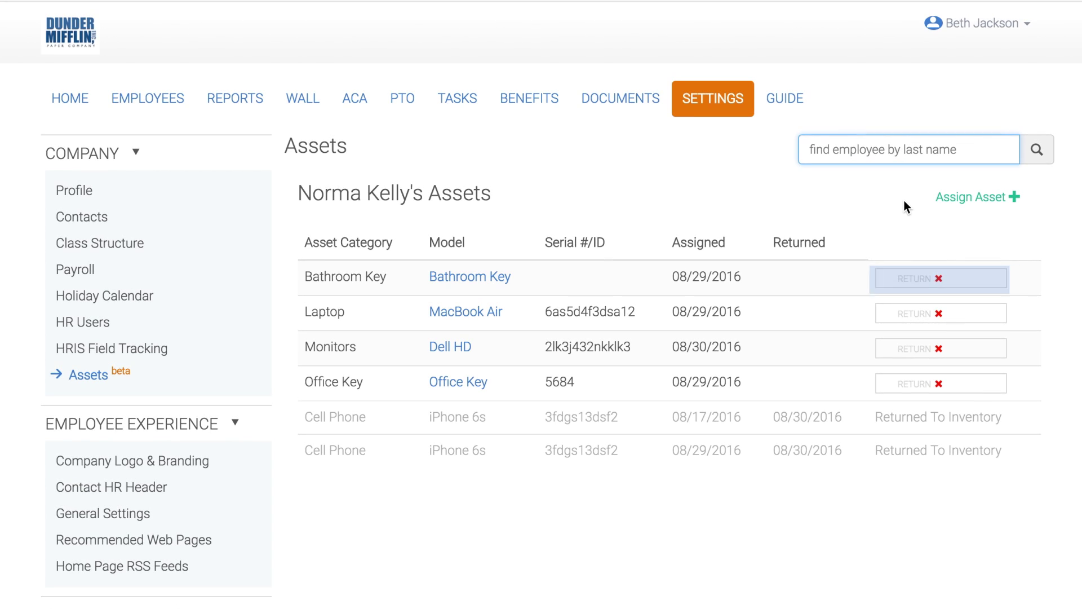
pyautogui.click(911, 279)
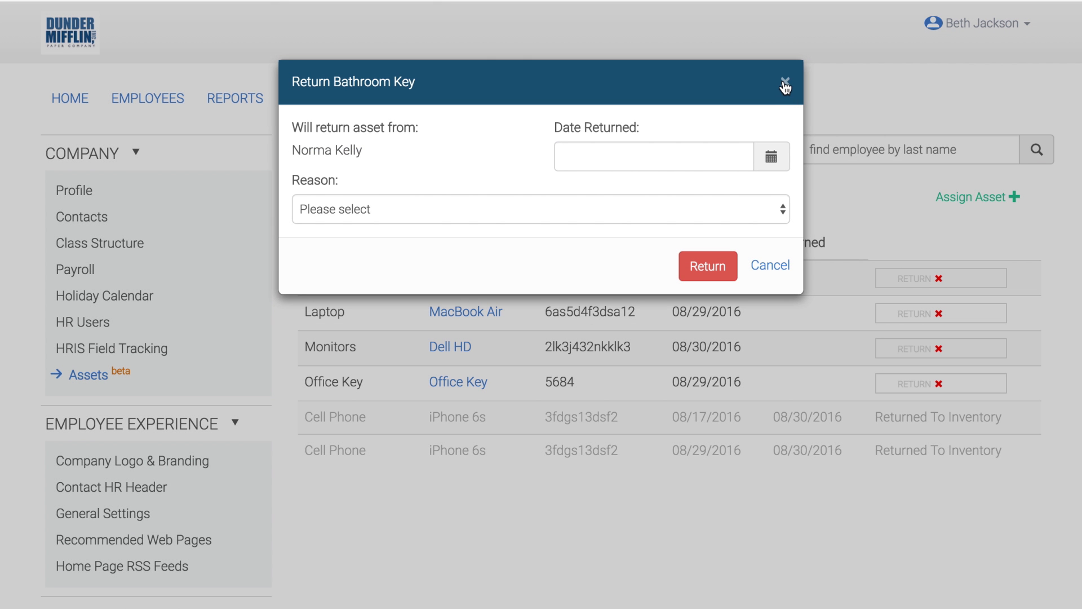
pyautogui.click(786, 84)
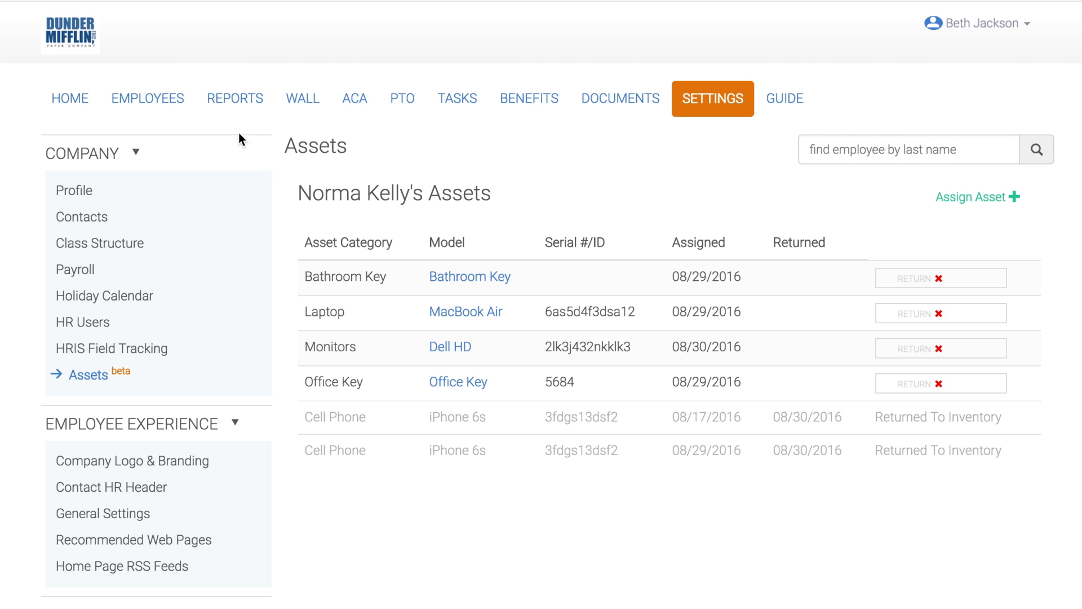
# Step: From the home dashboard, search the employee by last name and open their record
pyautogui.click(87, 113)
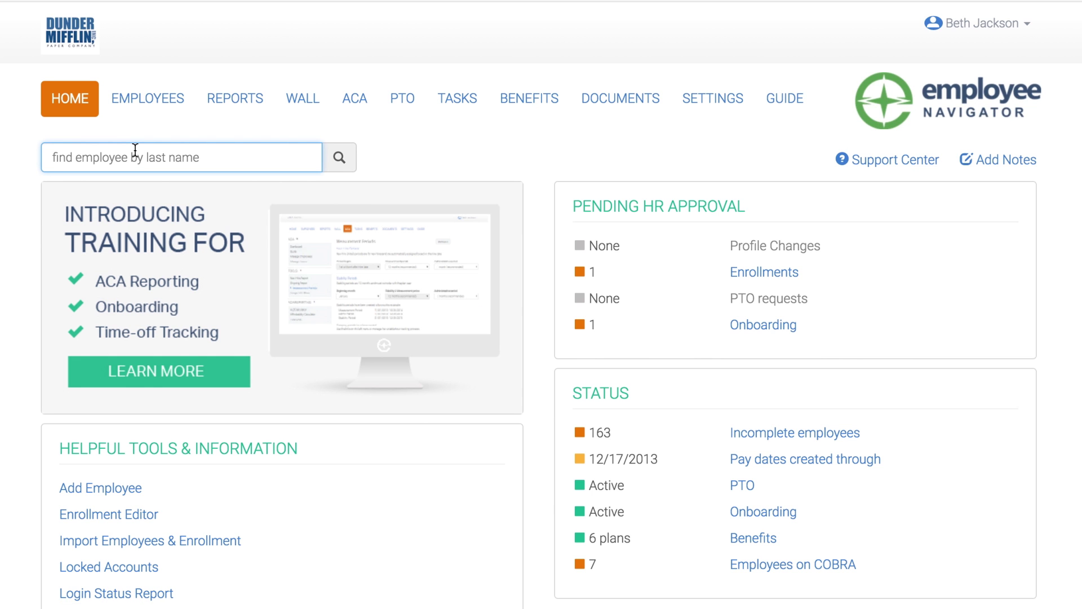
pyautogui.write('kelly')
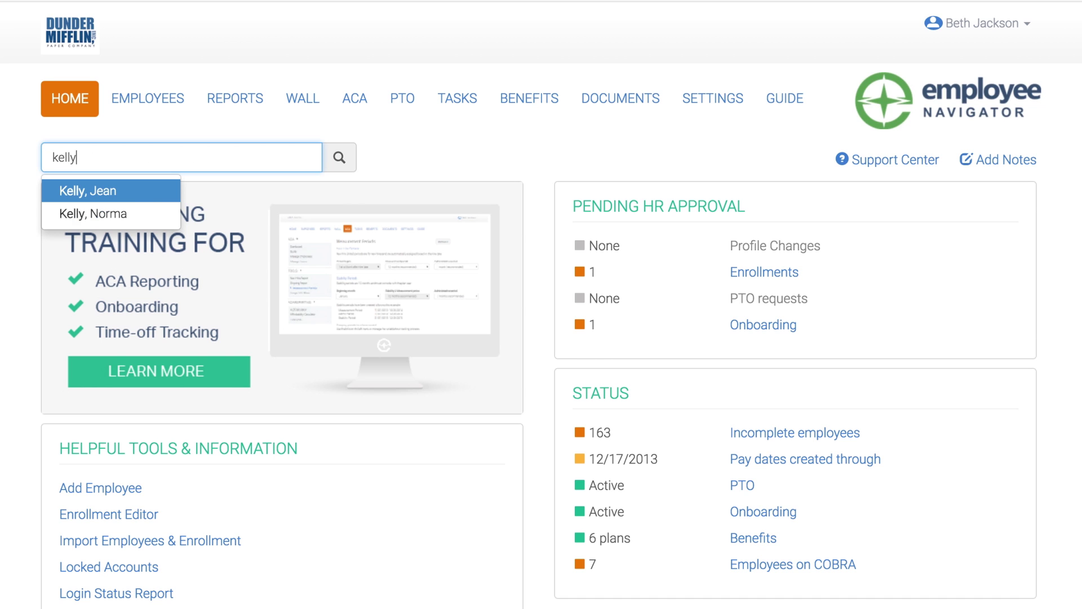
pyautogui.press('Down')
pyautogui.press('Return')
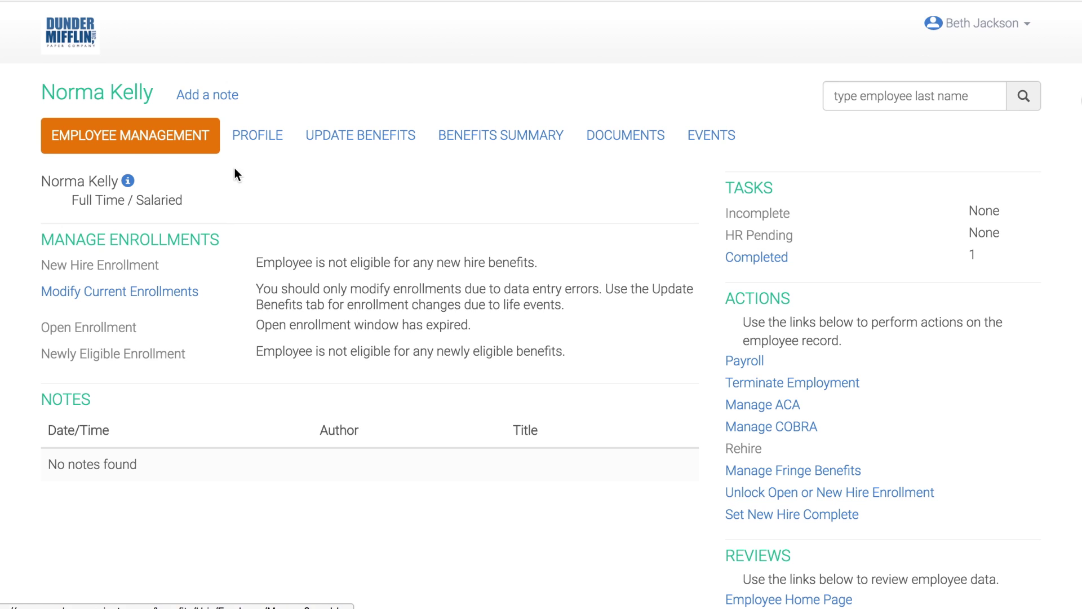
# Step: Terminate employment on 08/30/2016 as Voluntary Termination (18 months), with all assets returned, and confirm
pyautogui.click(807, 385)
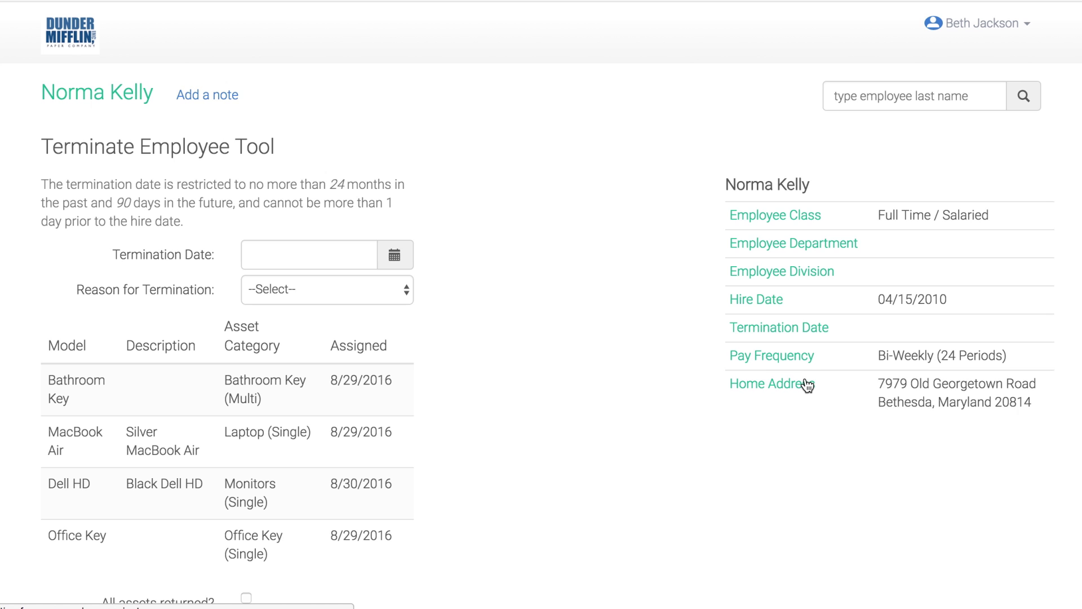
pyautogui.click(394, 258)
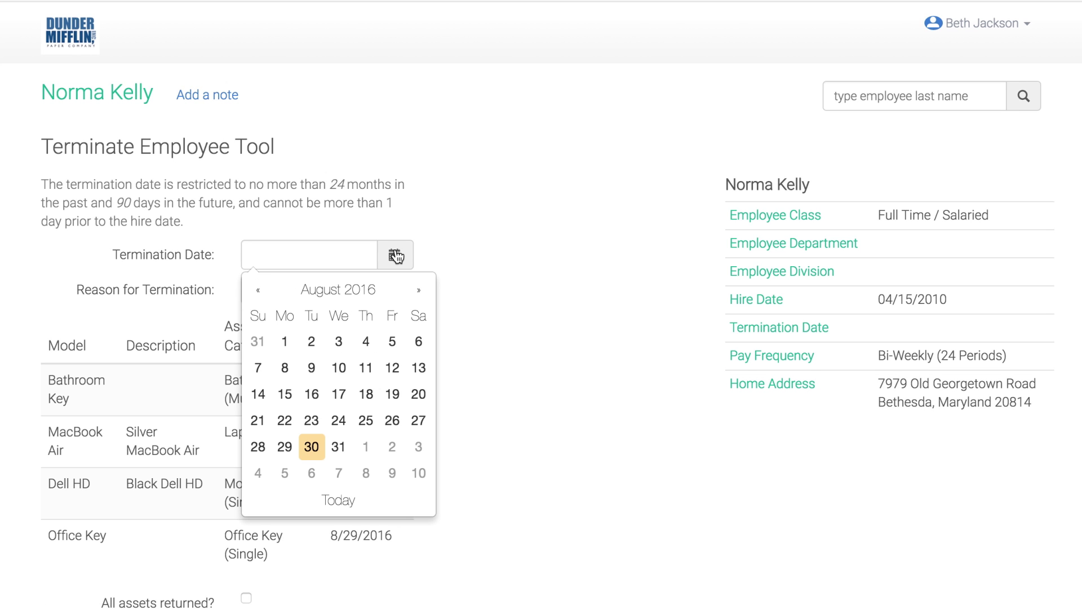
pyautogui.click(311, 448)
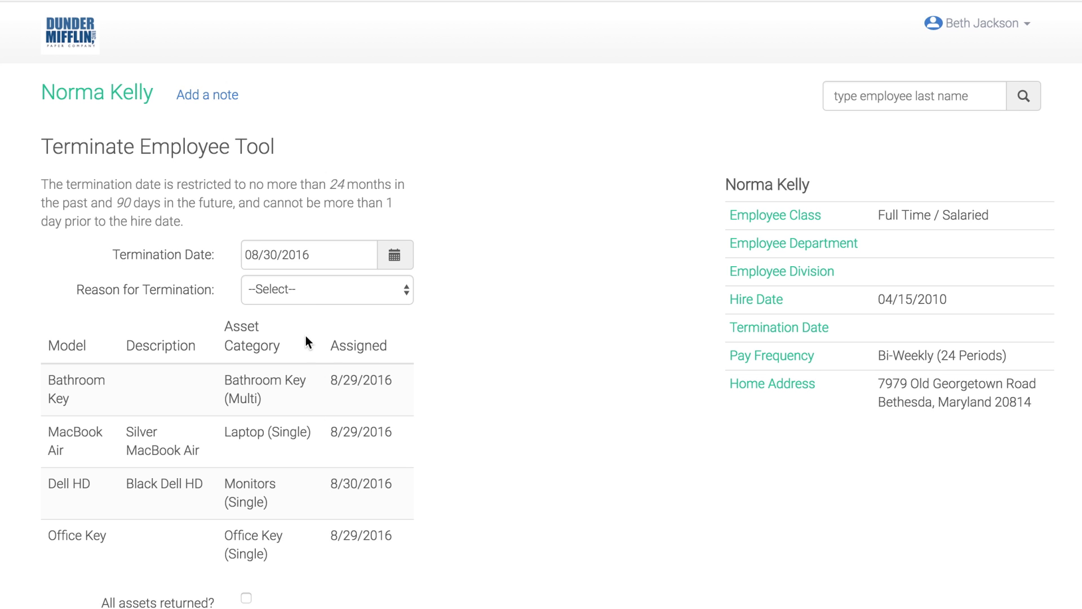
pyautogui.click(303, 294)
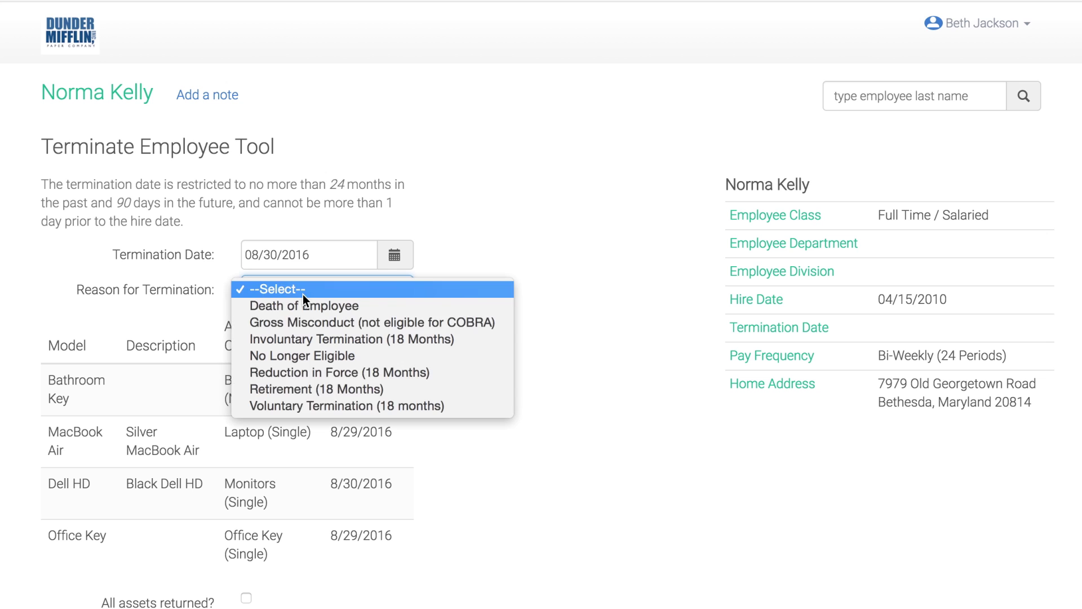
pyautogui.click(299, 407)
pyautogui.scroll(-3, 280, 432)
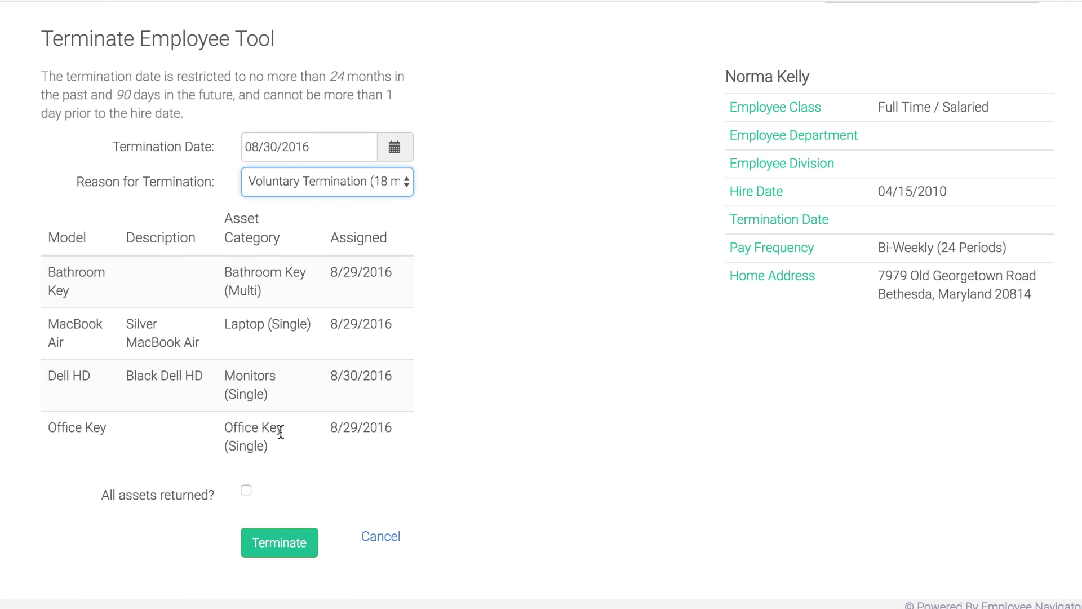
pyautogui.click(246, 495)
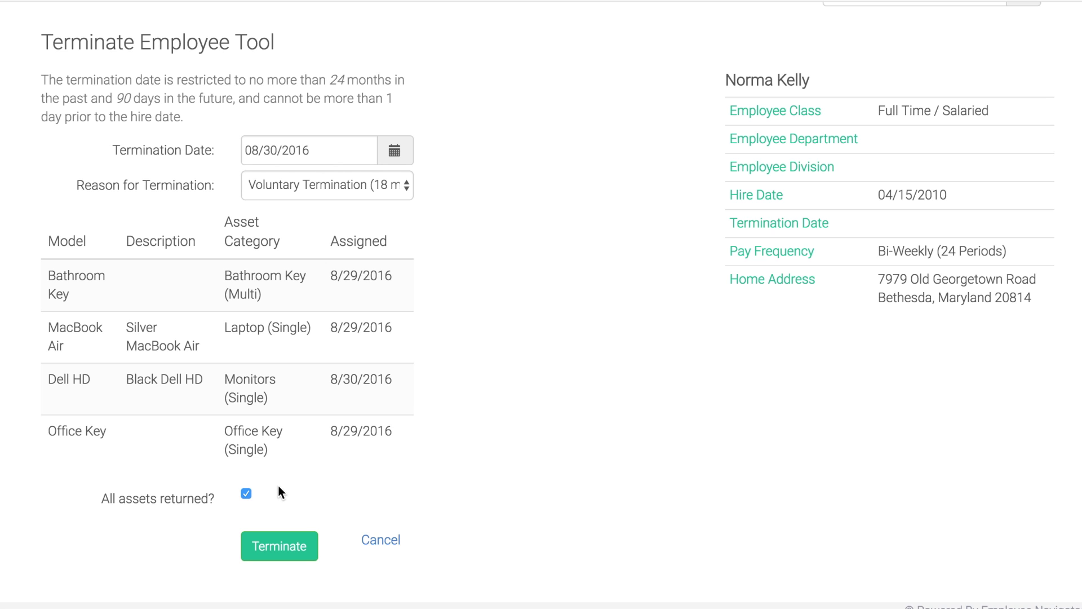
pyautogui.click(279, 548)
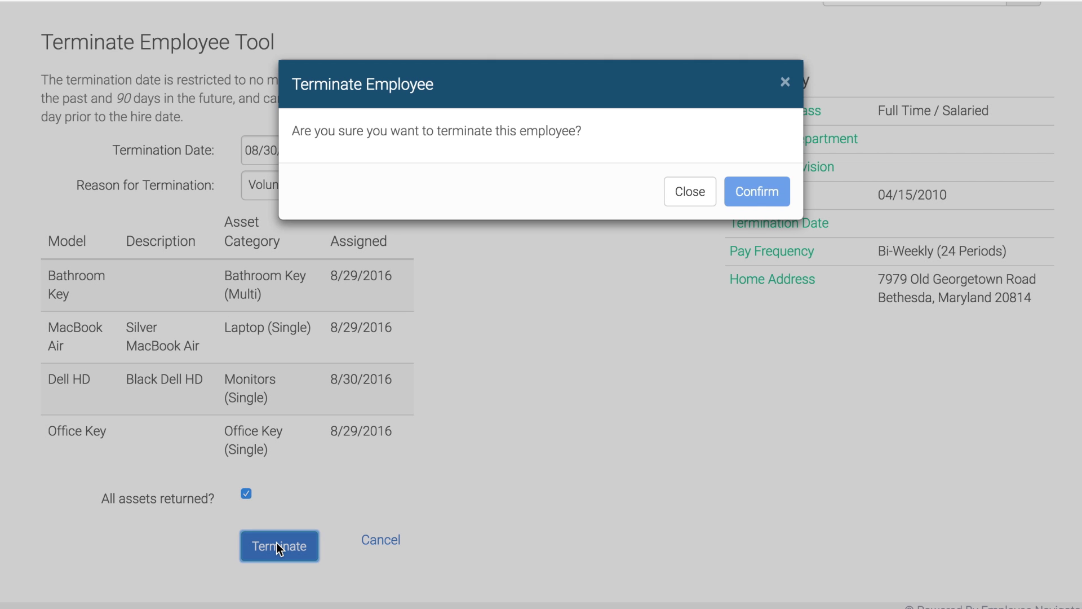
pyautogui.click(762, 193)
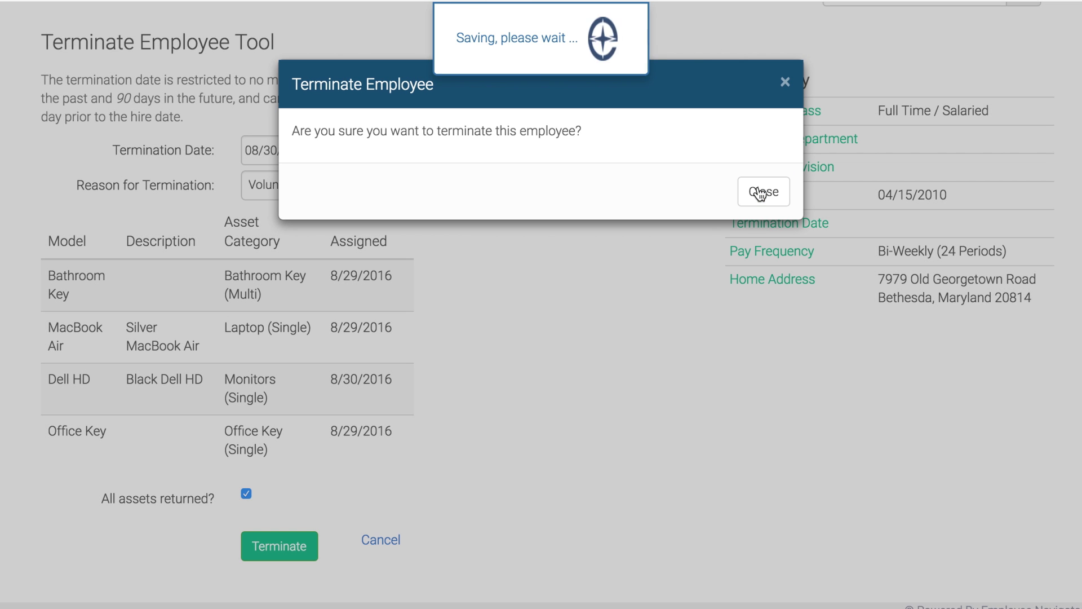